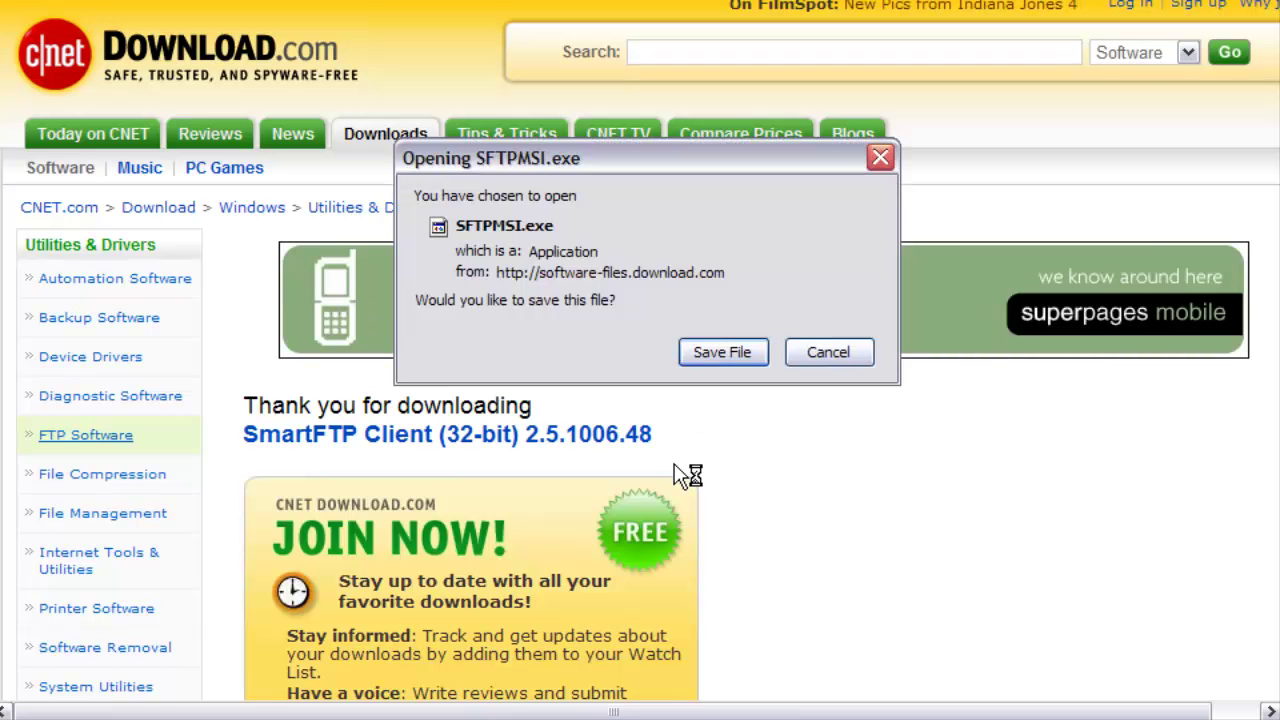
Save the SFTPMSI.exe installer, complete the SmartFTP Client setup with launch enabled, and dismiss the license reminder.
{"action": "key", "text": "Return"}
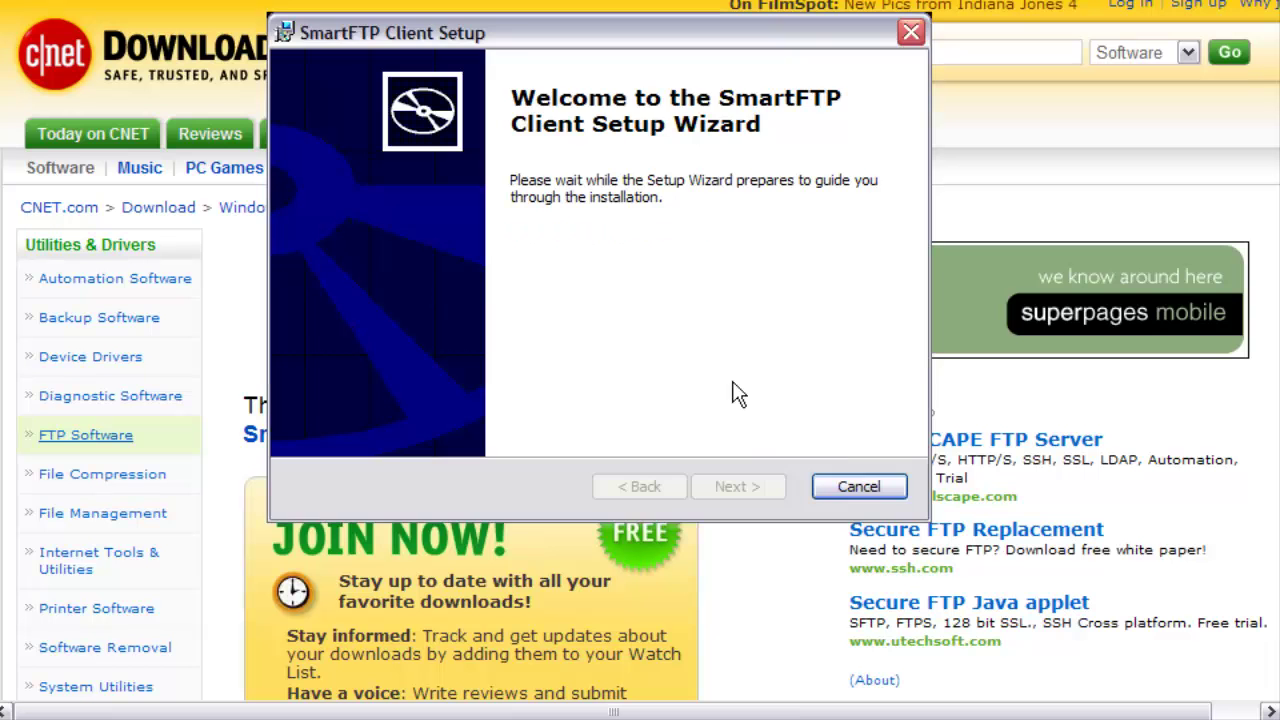
{"action": "left_click", "coordinate": [736, 487]}
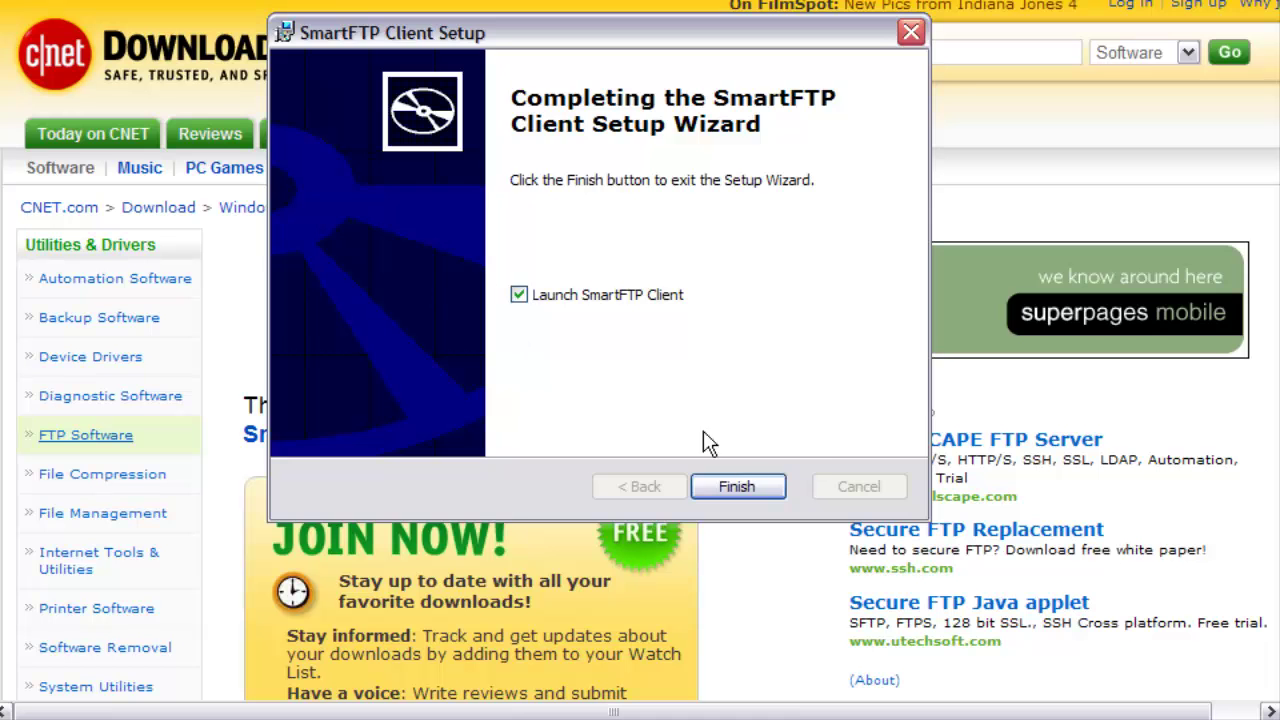
{"action": "left_click", "coordinate": [737, 487]}
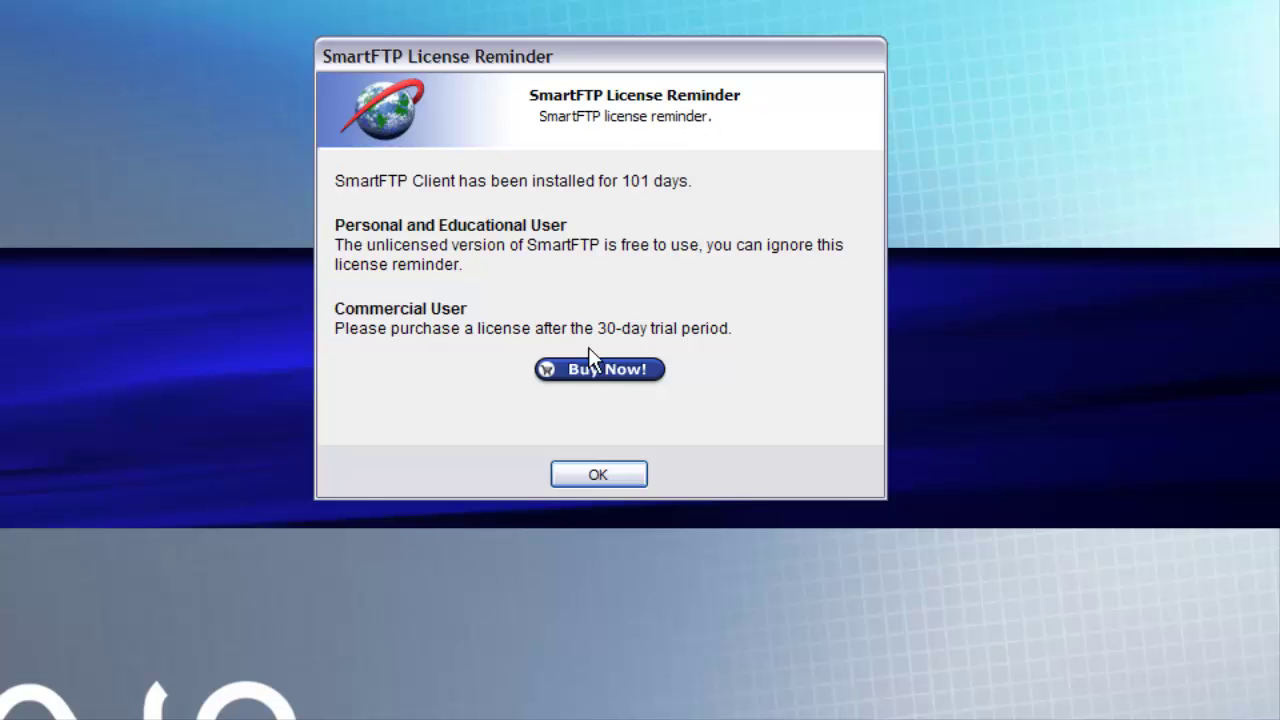
{"action": "left_click", "coordinate": [598, 470]}
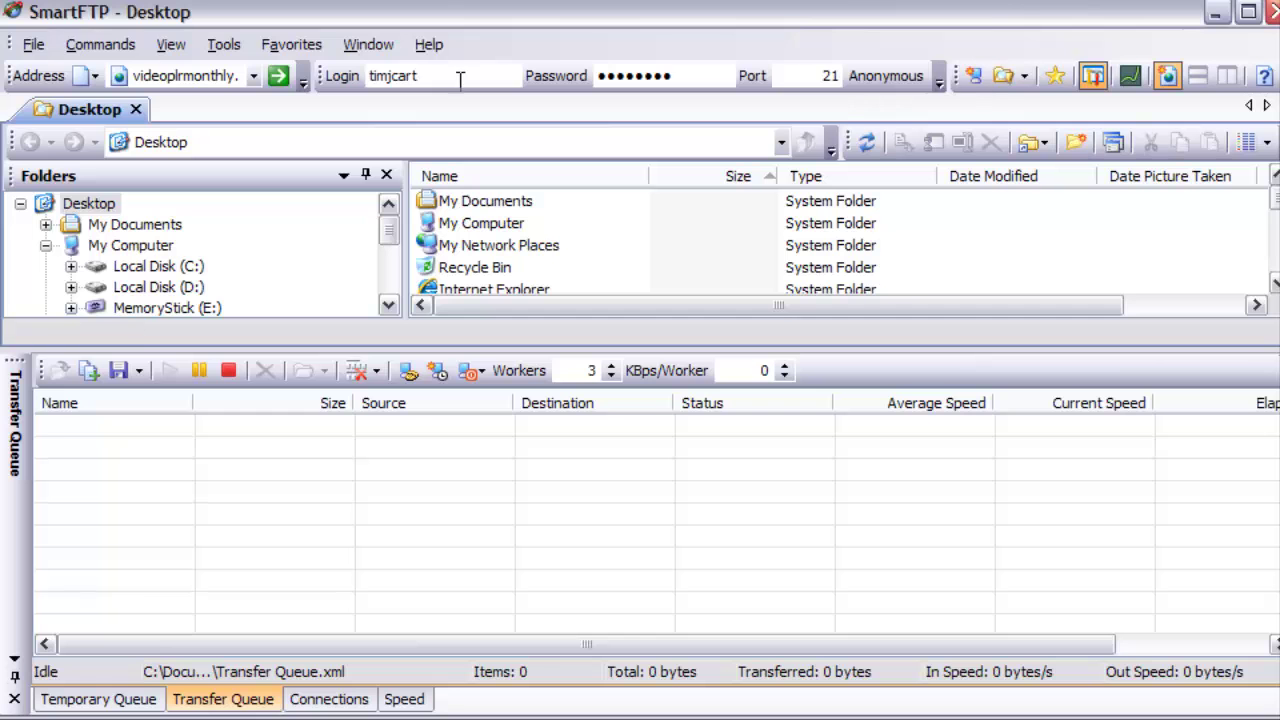
Start a new remote browser connection using Normal FTP with yourbestonlineinfo.com as the host.
{"action": "left_click", "coordinate": [28, 46]}
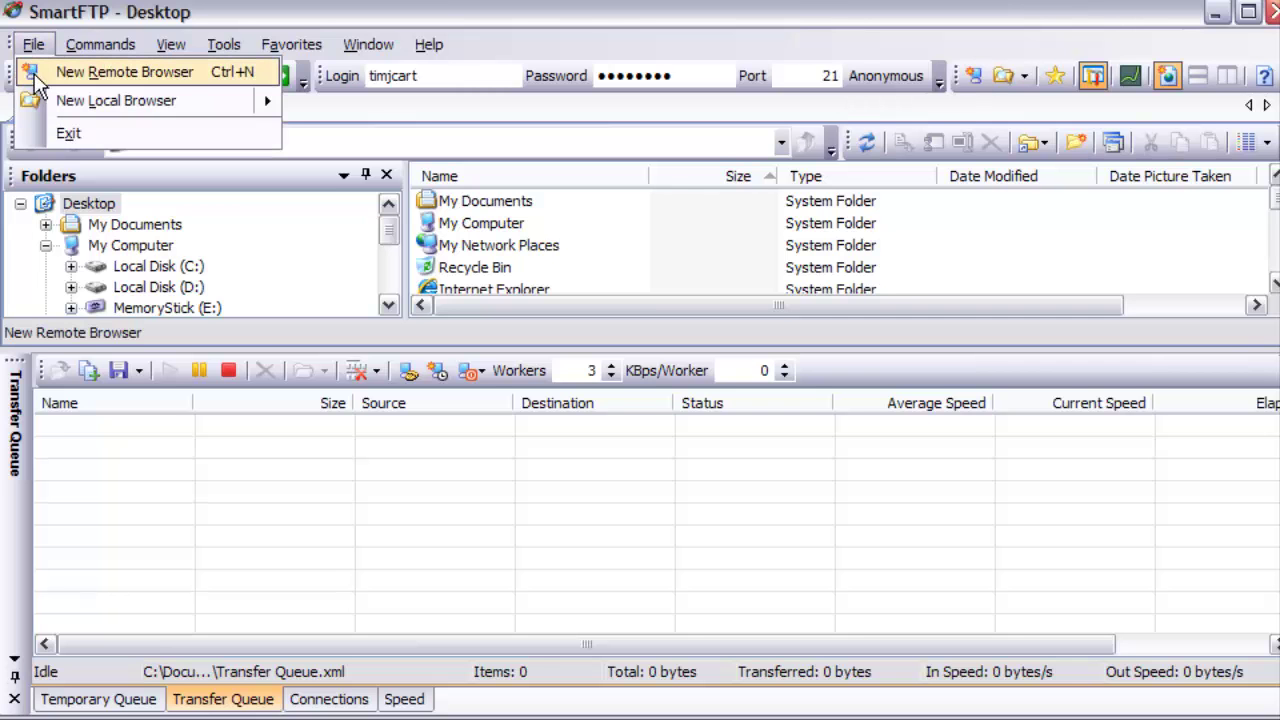
{"action": "left_click", "coordinate": [36, 76]}
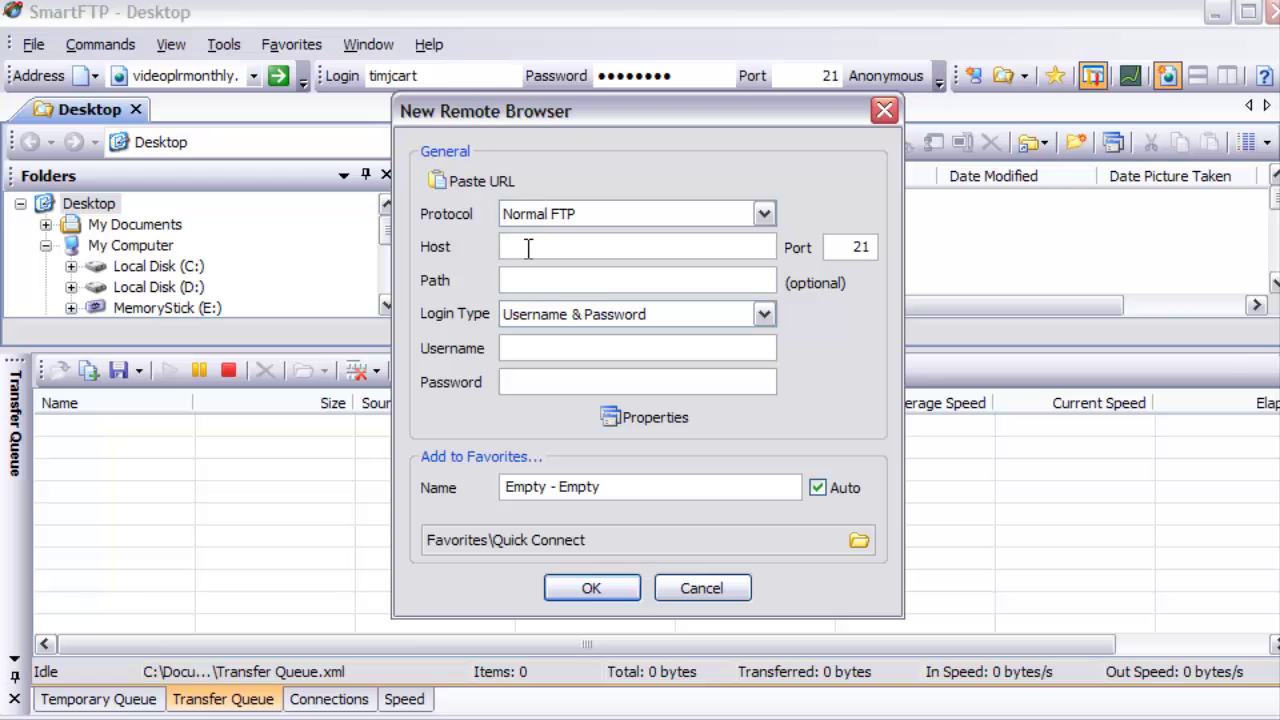
{"action": "type", "text": "you"}
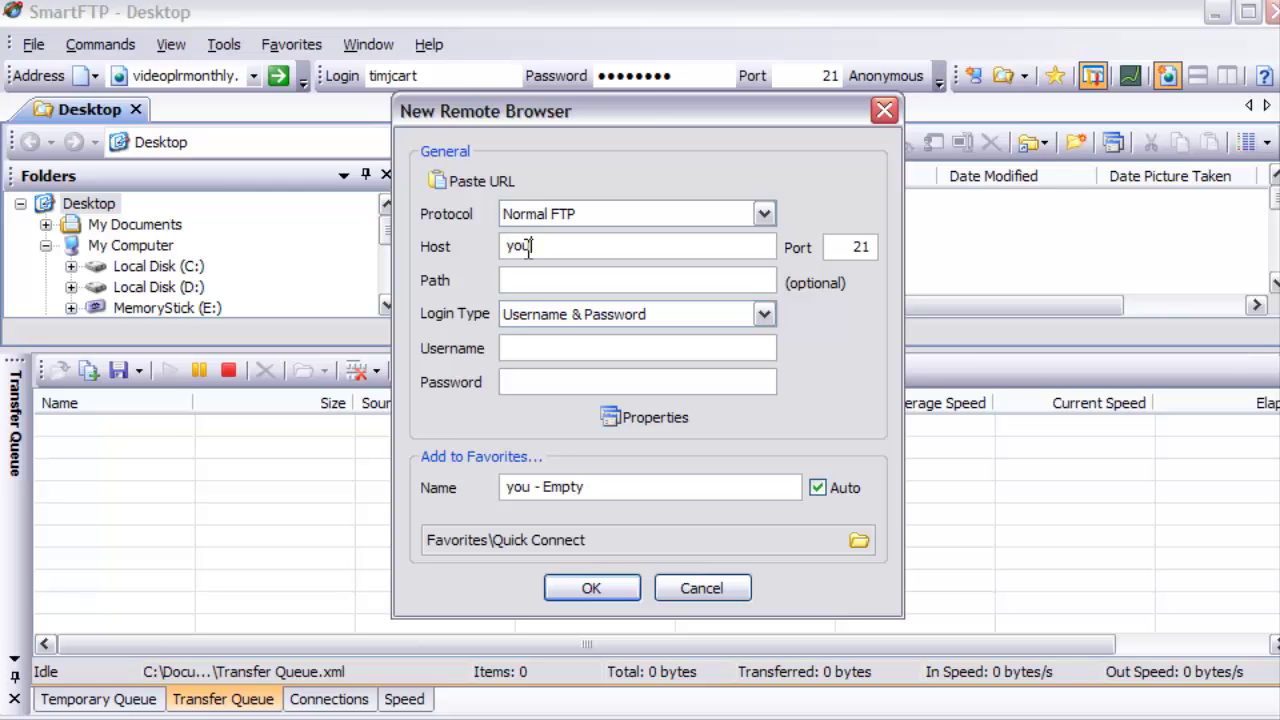
{"action": "type", "text": "rbestonlineinfo.com"}
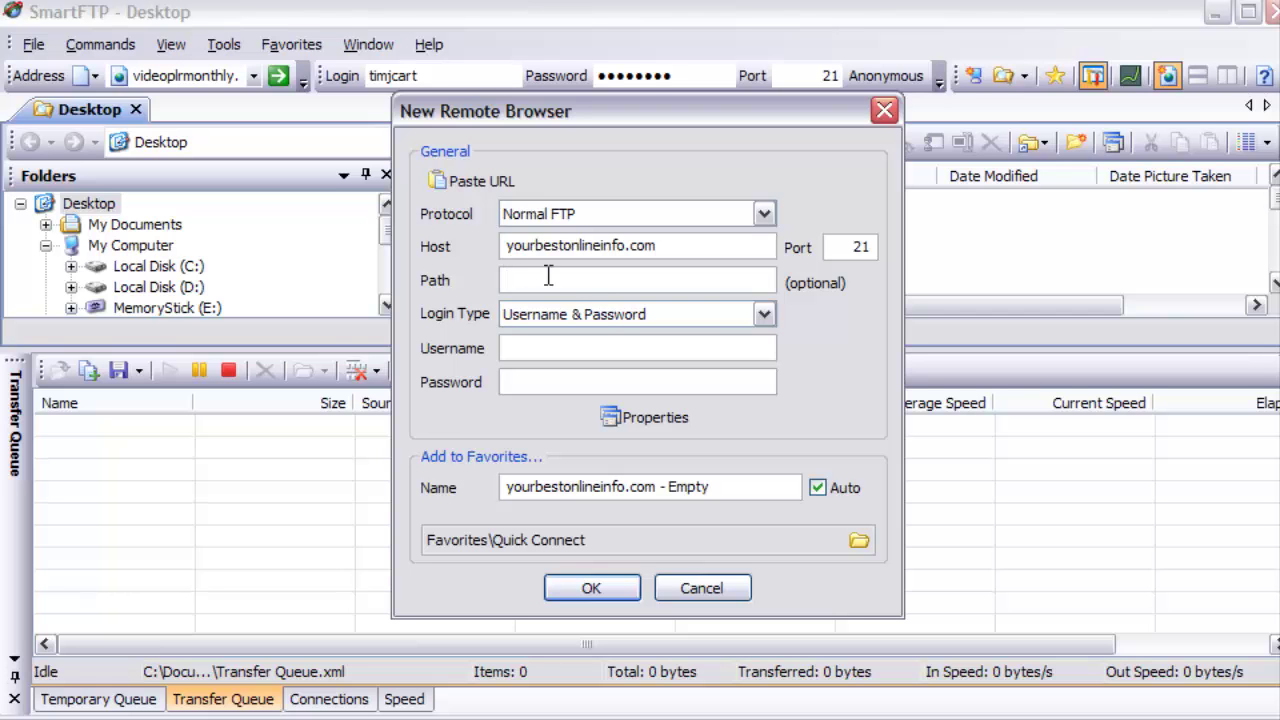
Keep the Username & Password login type, enter the account username and password, and connect to the server.
{"action": "left_click", "coordinate": [762, 316]}
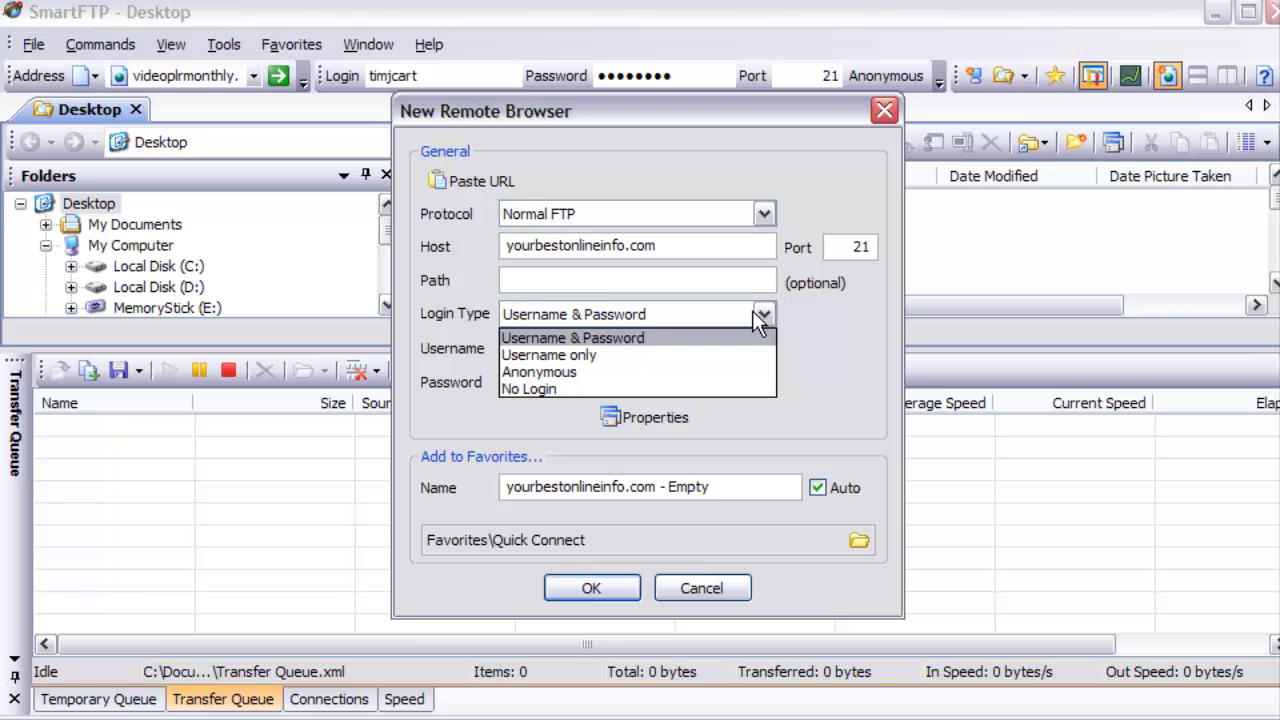
{"action": "left_click", "coordinate": [752, 312]}
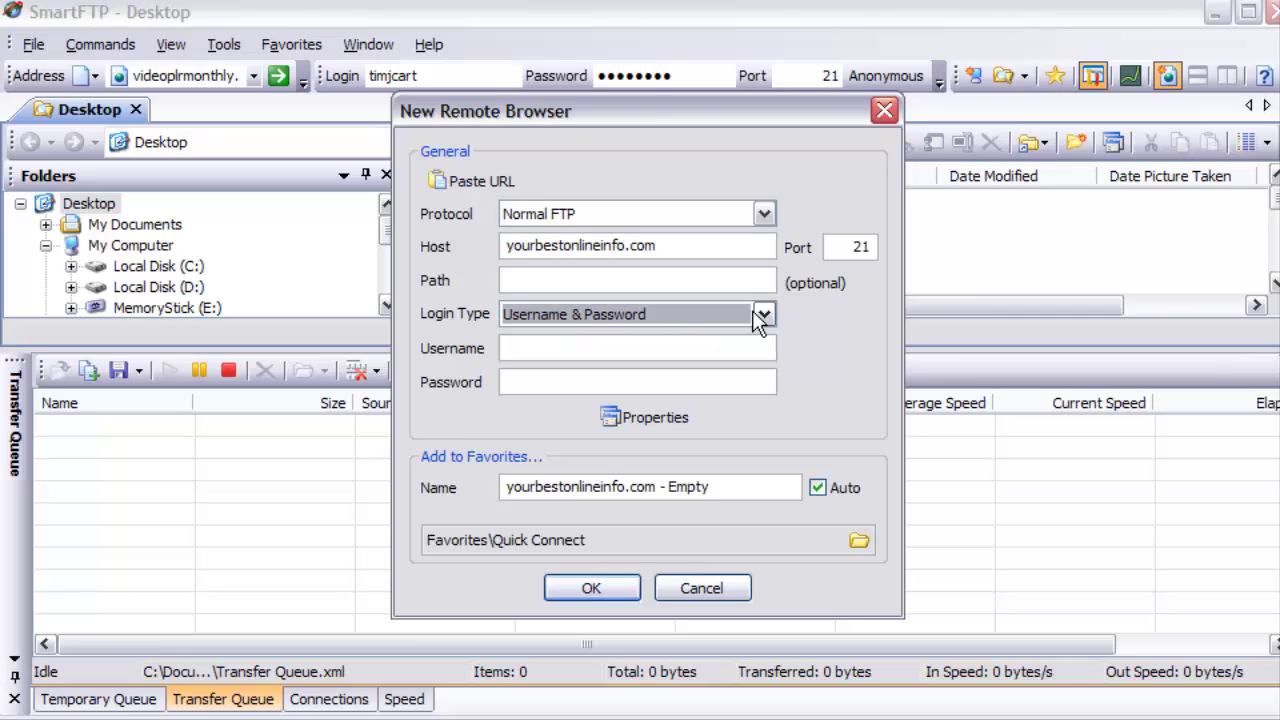
{"action": "left_click", "coordinate": [552, 347]}
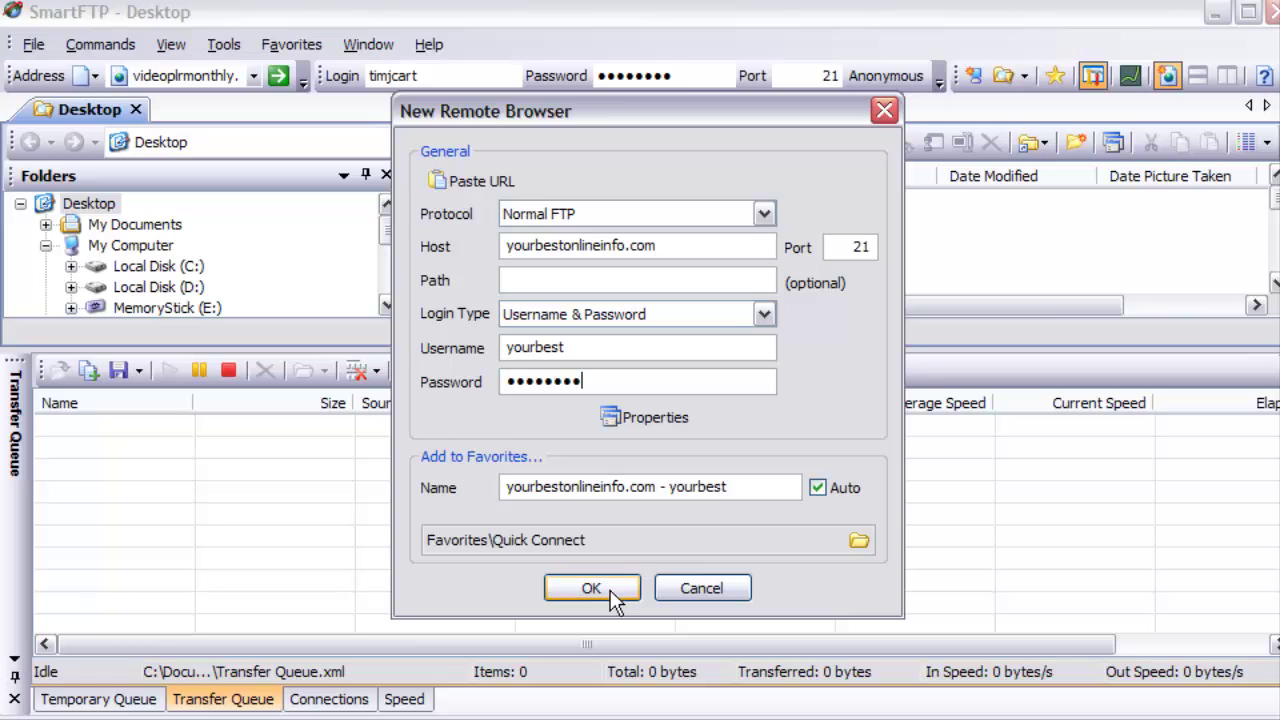
{"action": "left_click", "coordinate": [610, 592]}
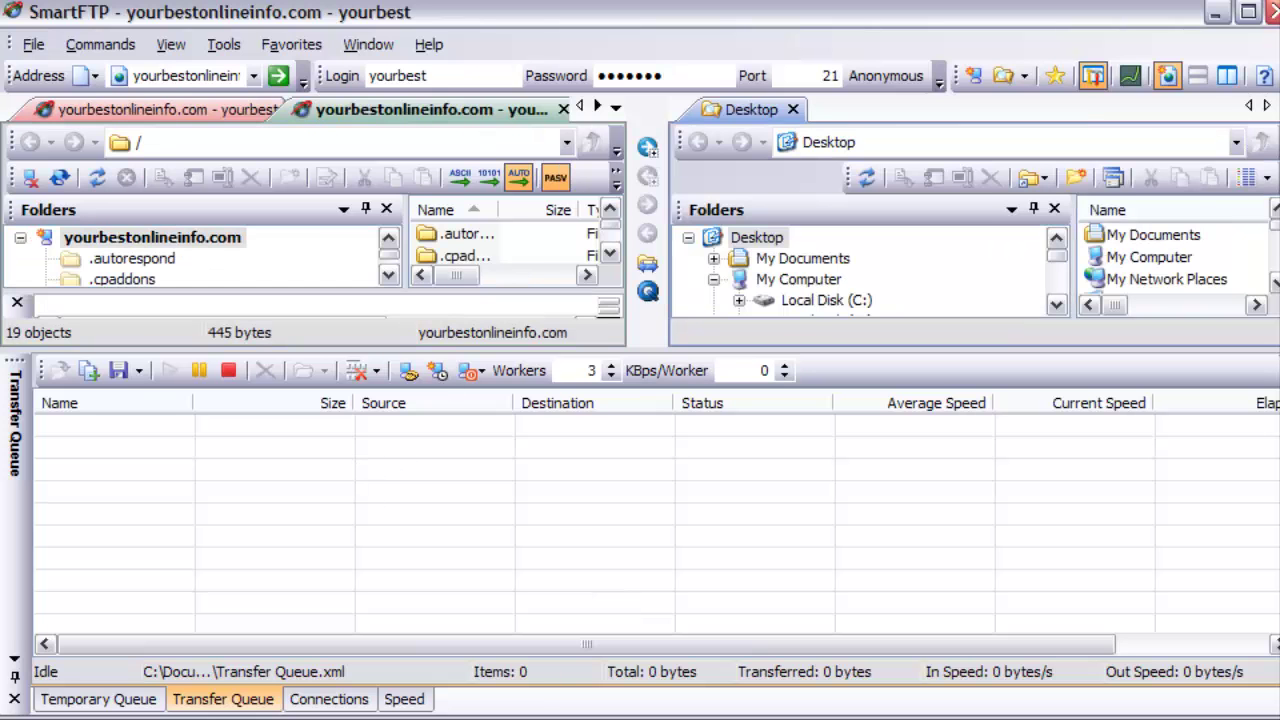
Show the Temporary Queue and browse the local files to the Sample Music folder under Shared Music.
{"action": "left_click", "coordinate": [1095, 257]}
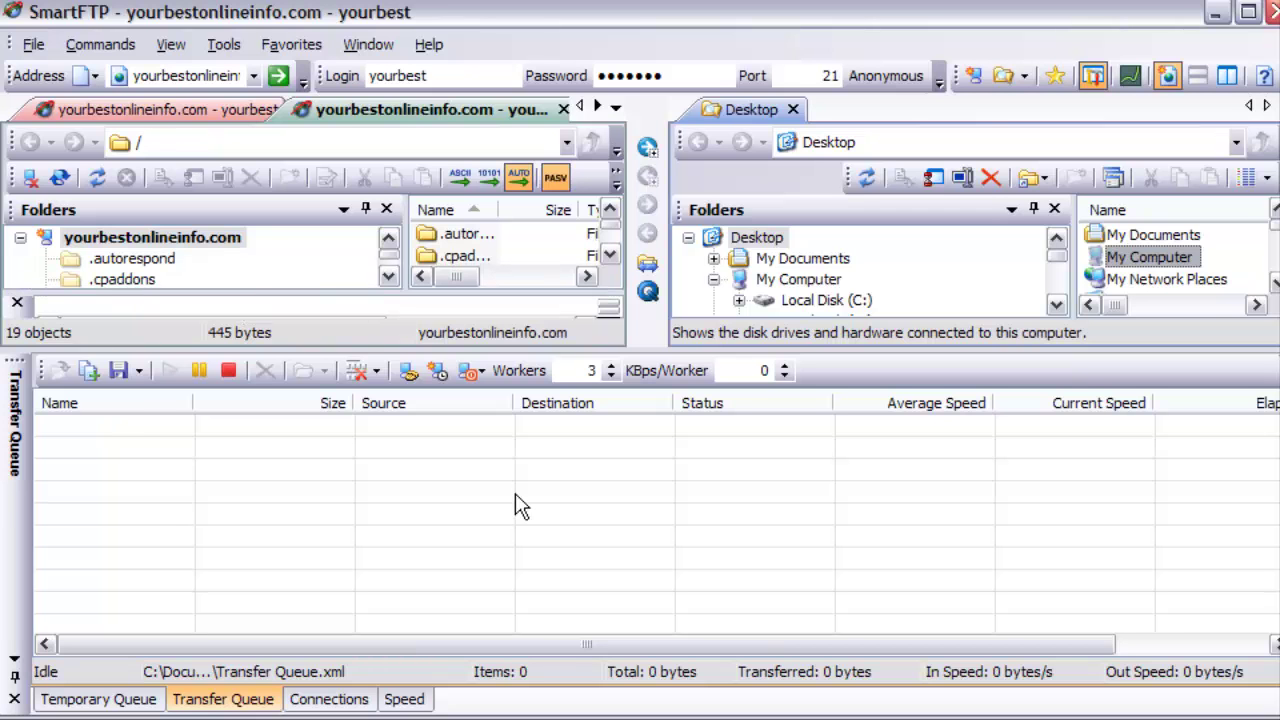
{"action": "left_click", "coordinate": [223, 457]}
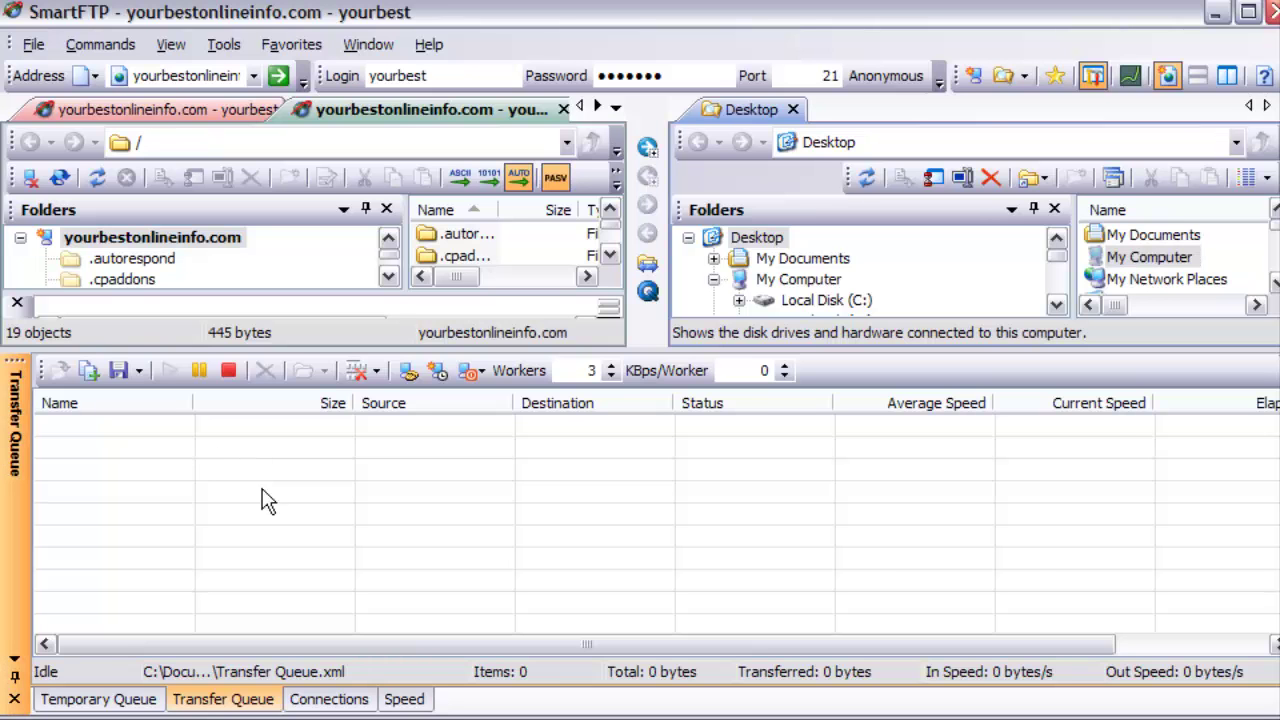
{"action": "left_click", "coordinate": [63, 700]}
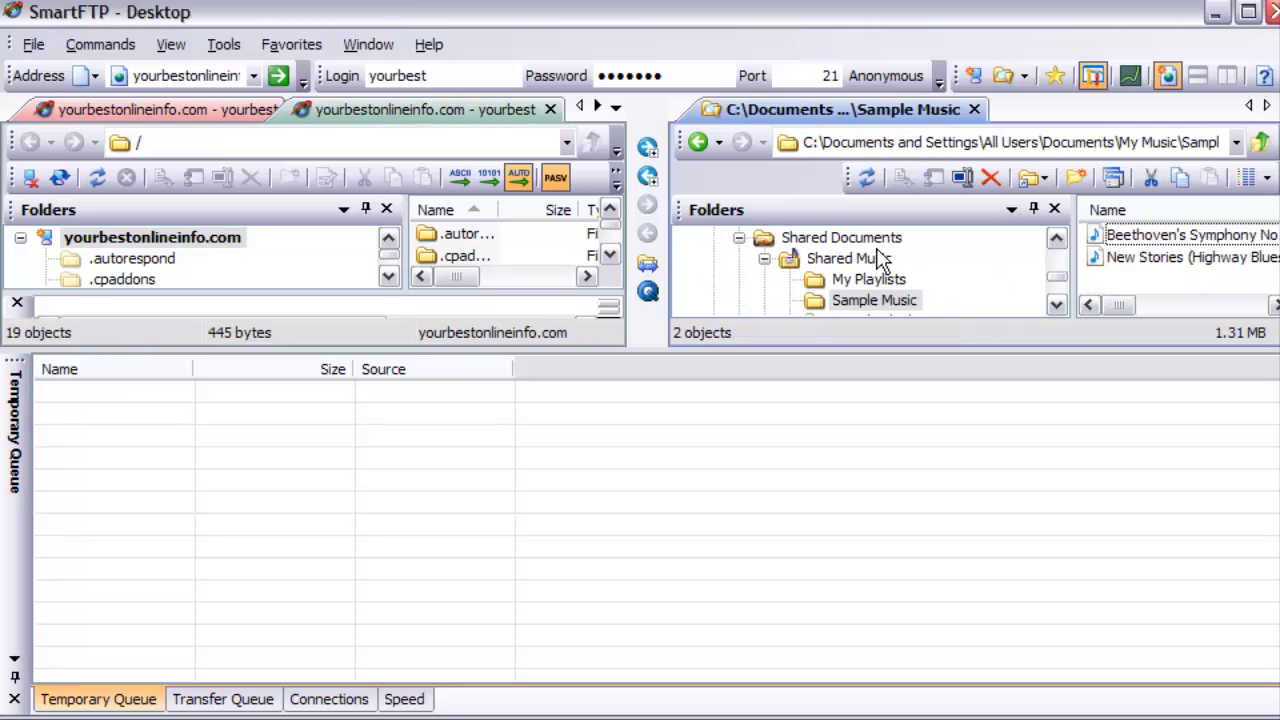
Add the Beethoven's Symphony and New Stories (Highway Blues) files from Sample Music to the Temporary Queue.
{"action": "left_click", "coordinate": [1160, 260]}
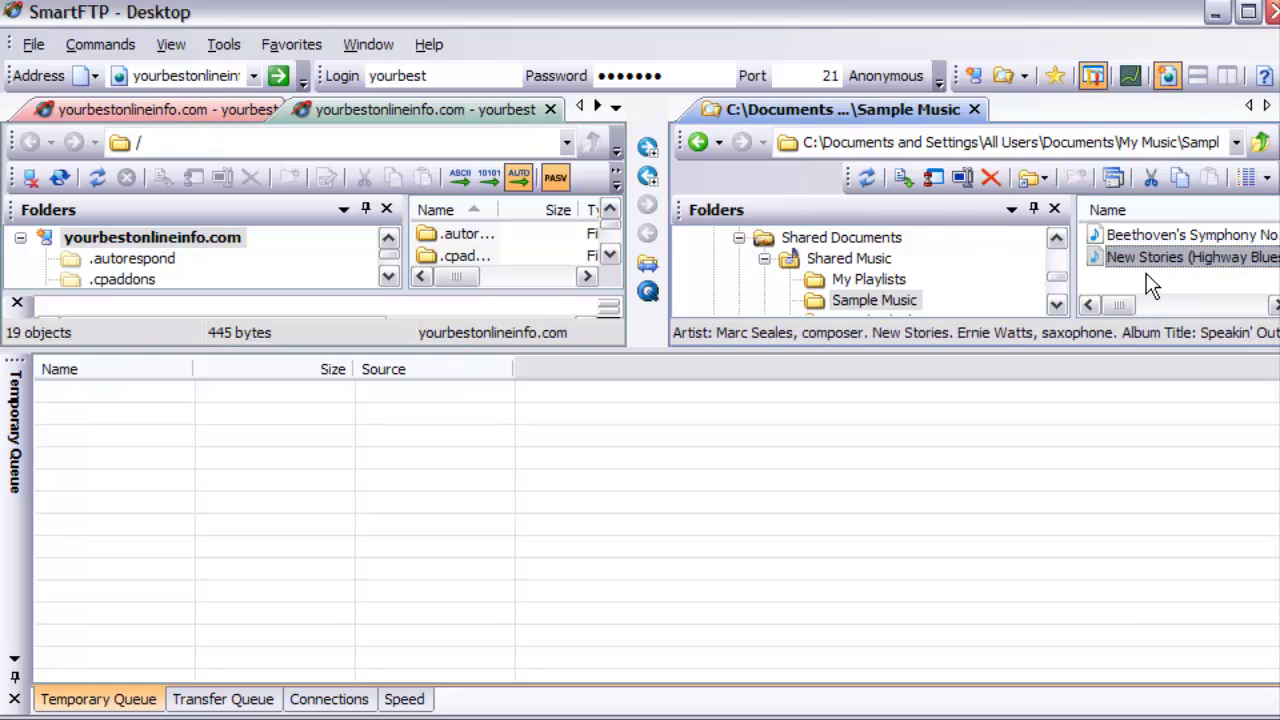
{"action": "left_click", "coordinate": [1166, 284]}
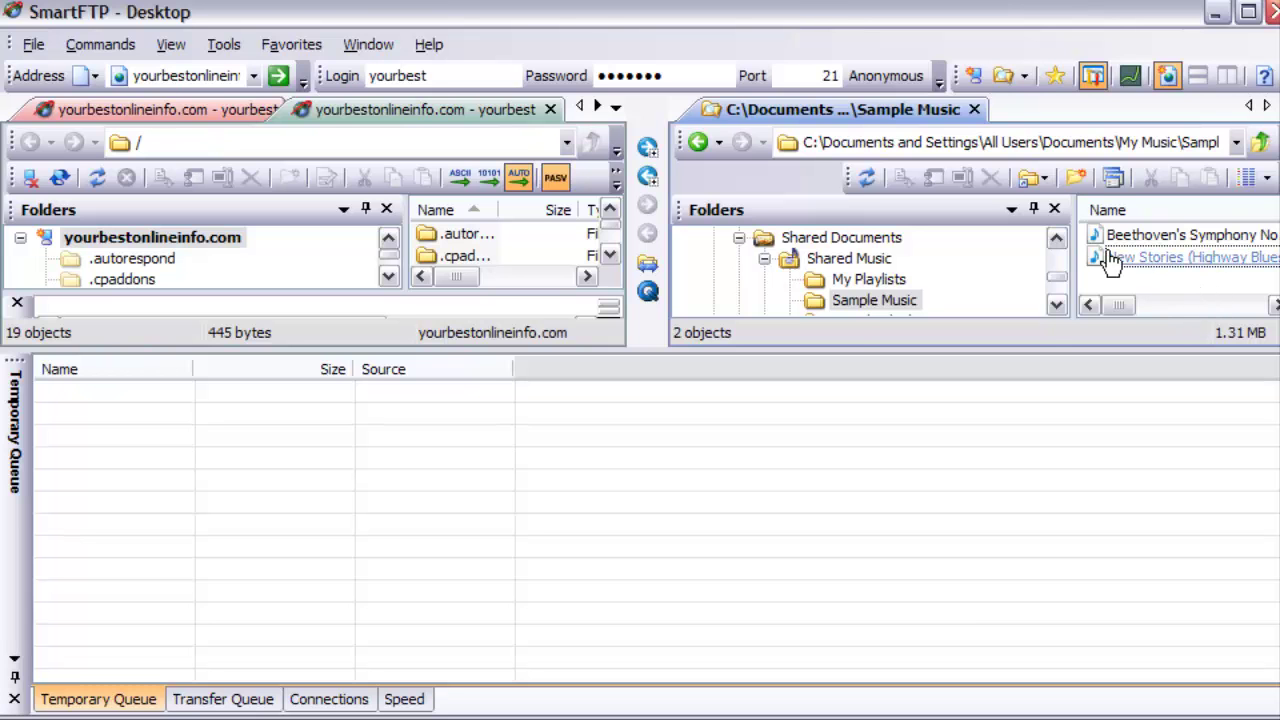
{"action": "left_click", "coordinate": [1150, 238]}
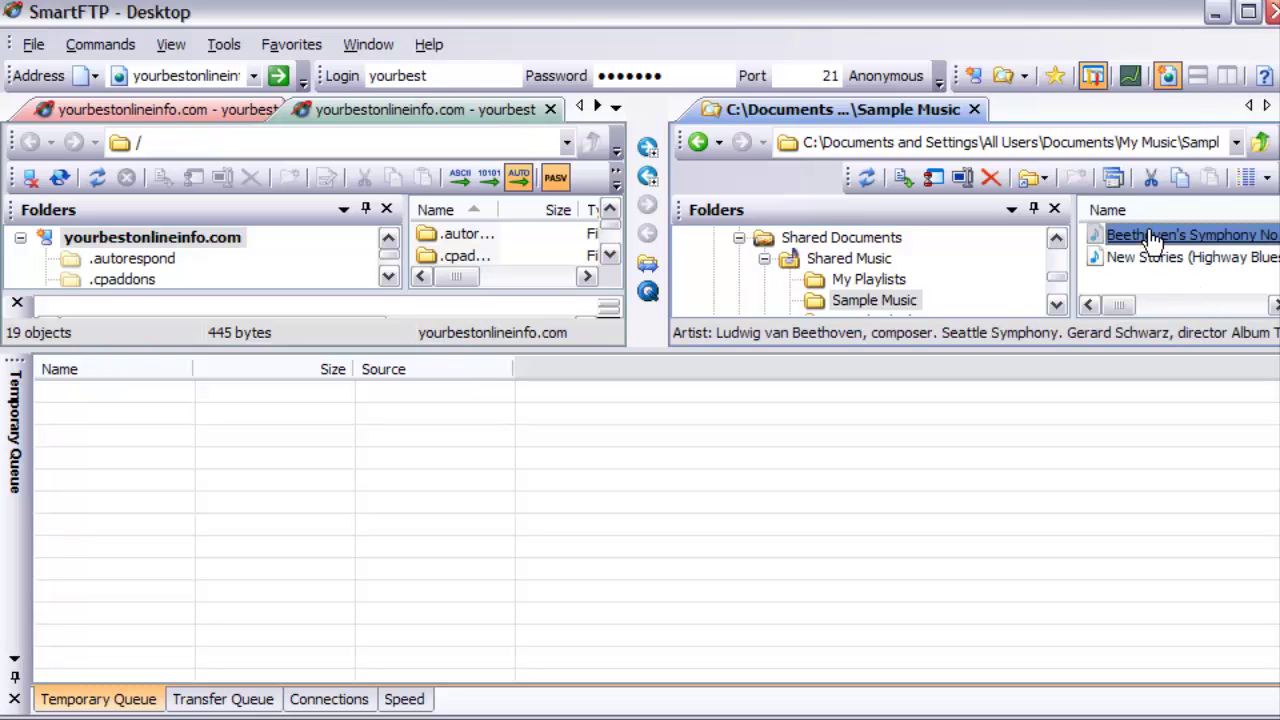
{"action": "double_click", "coordinate": [1152, 237]}
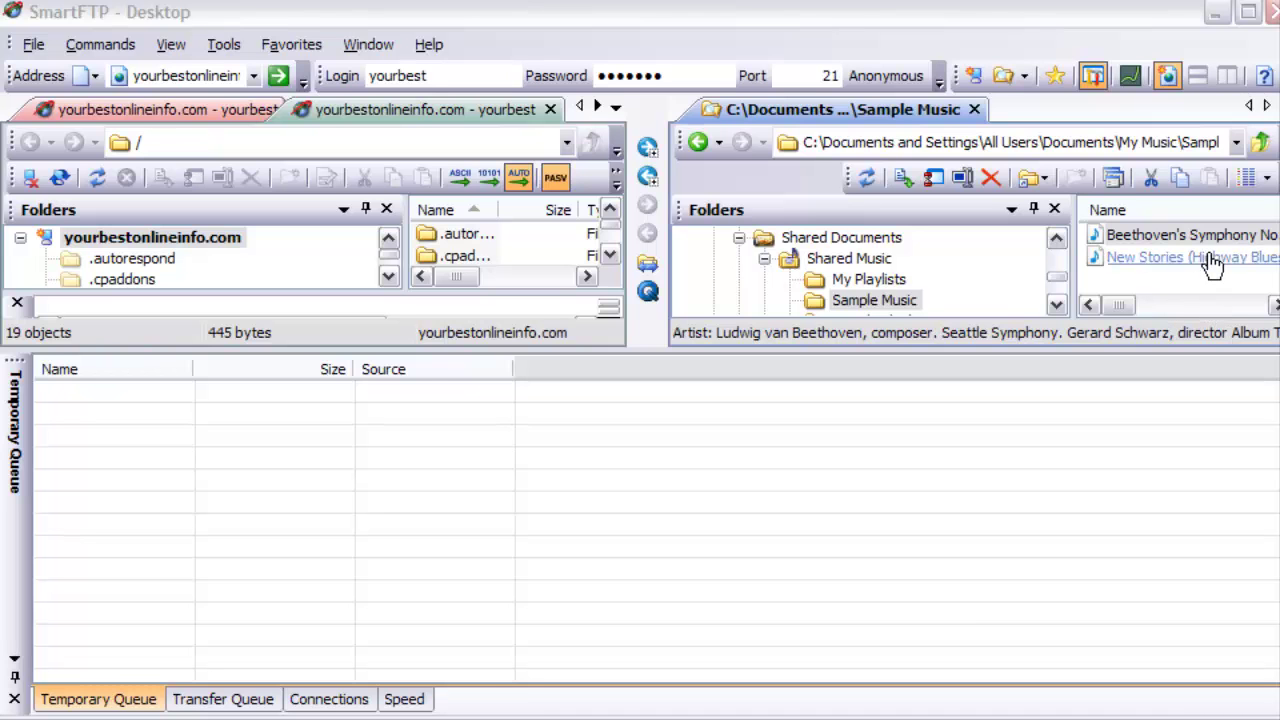
{"action": "left_click_drag", "start_coordinate": [1212, 262], "coordinate": [155, 533]}
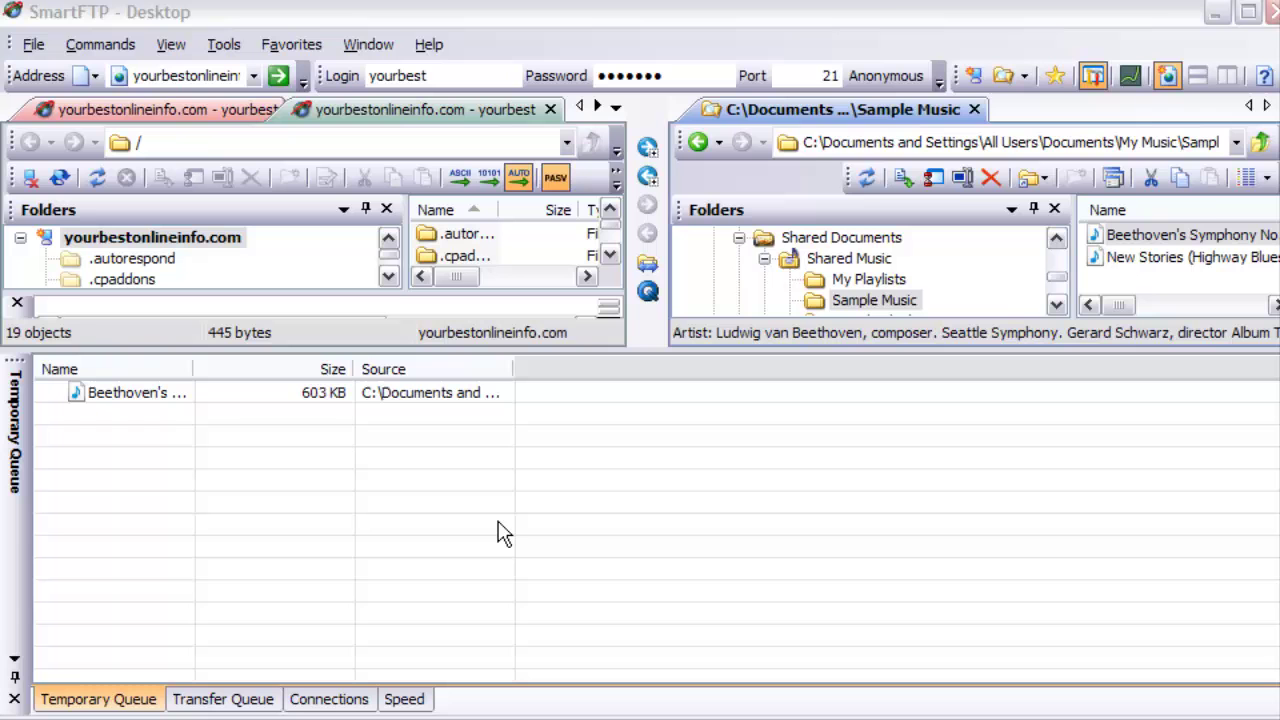
{"action": "left_click", "coordinate": [1185, 258]}
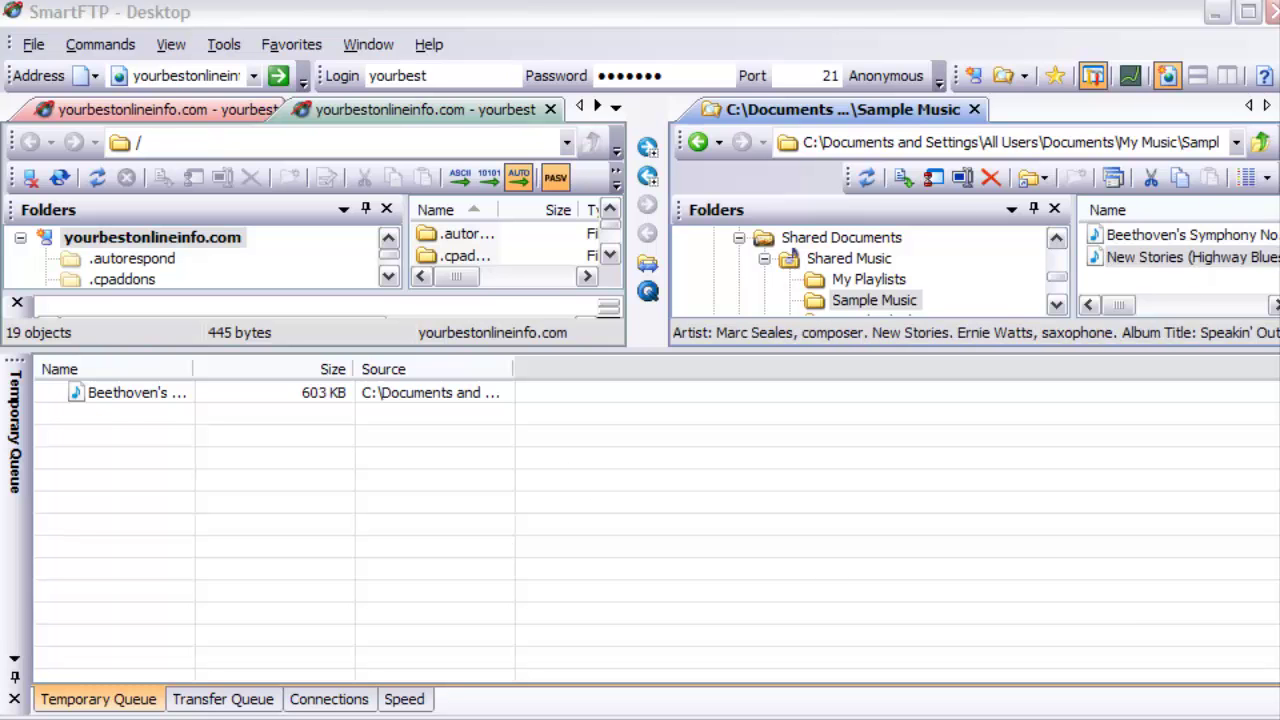
{"action": "left_click_drag", "start_coordinate": [1168, 260], "coordinate": [212, 582]}
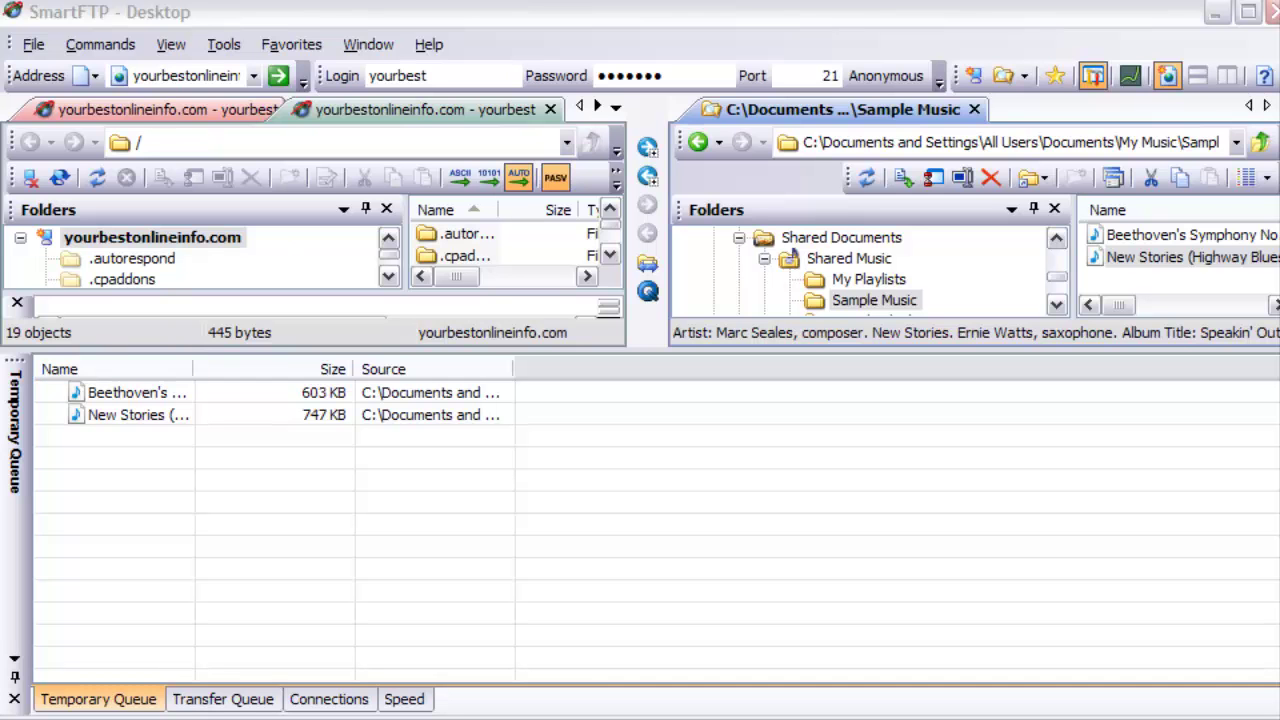
Open the public_html folder in the remote folder tree of yourbestonlineinfo.com.
{"action": "left_click", "coordinate": [262, 255]}
{"action": "scroll", "coordinate": [262, 255], "scroll_direction": "down", "scroll_amount": 1}
{"action": "scroll", "coordinate": [258, 254], "scroll_direction": "down", "scroll_amount": 4}
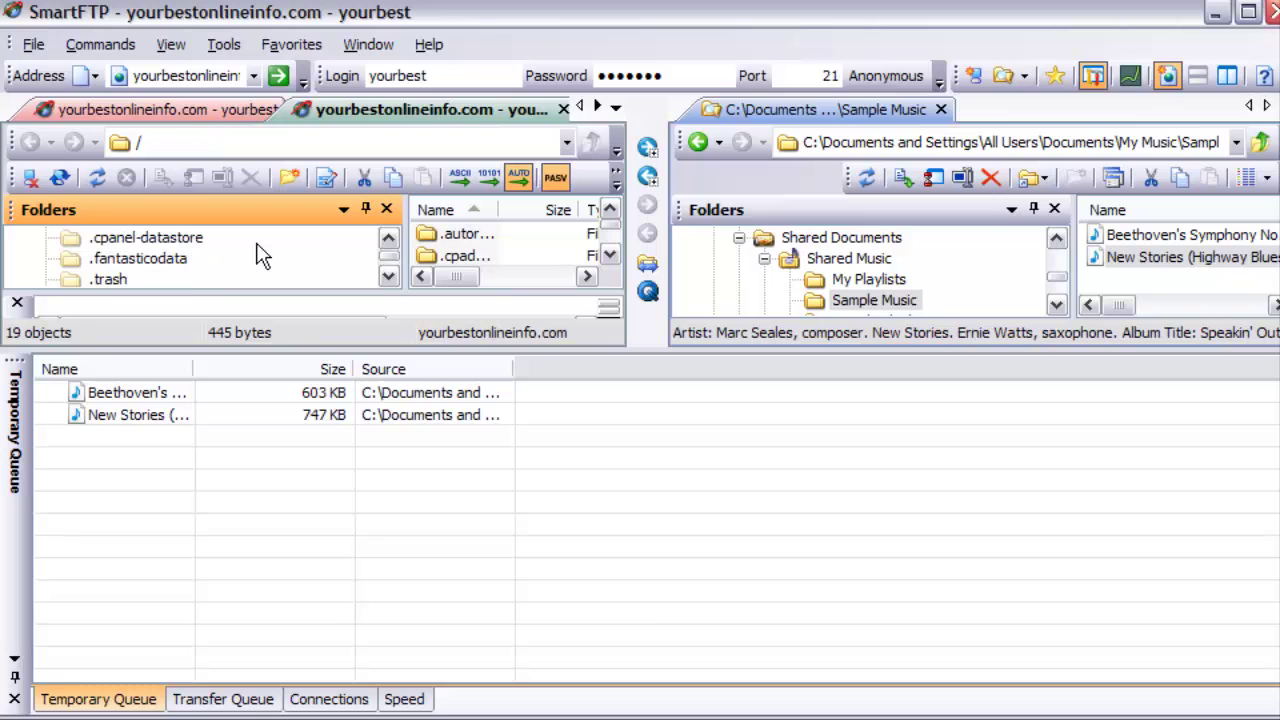
{"action": "scroll", "coordinate": [258, 254], "scroll_direction": "down", "scroll_amount": 1}
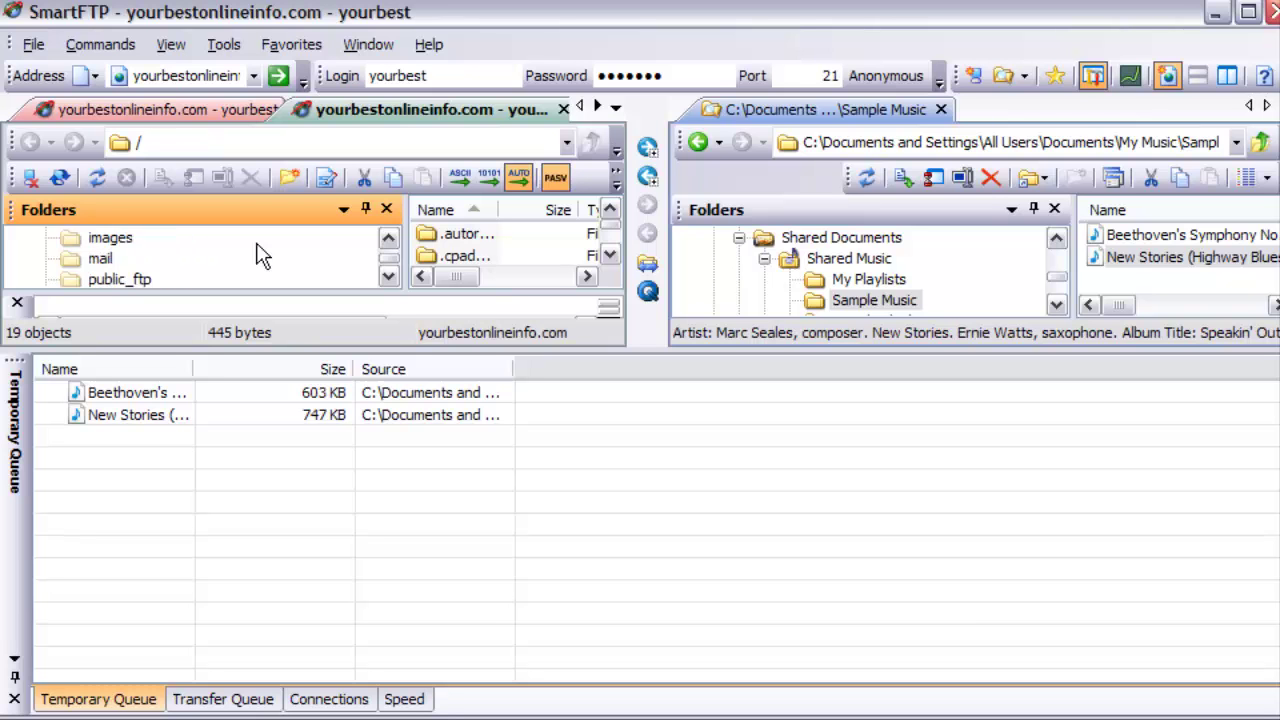
{"action": "scroll", "coordinate": [258, 254], "scroll_direction": "down", "scroll_amount": 1}
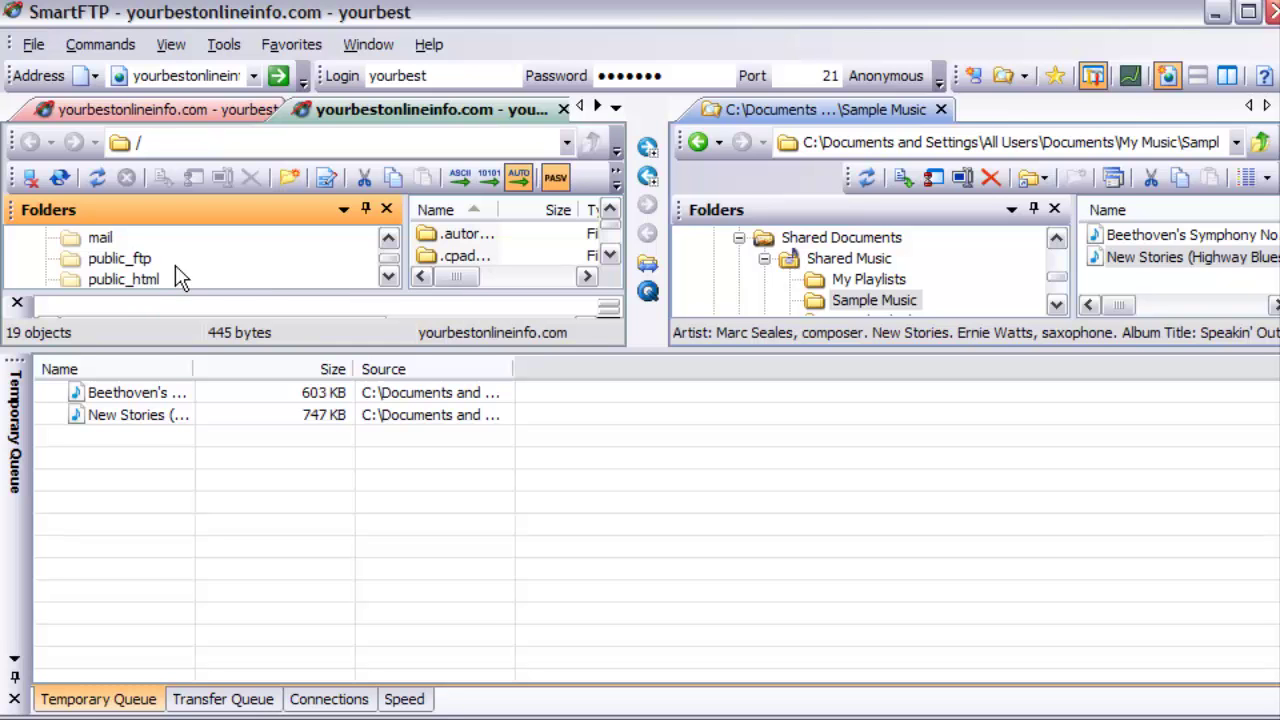
{"action": "scroll", "coordinate": [185, 275], "scroll_direction": "down", "scroll_amount": 1}
{"action": "left_click", "coordinate": [151, 258]}
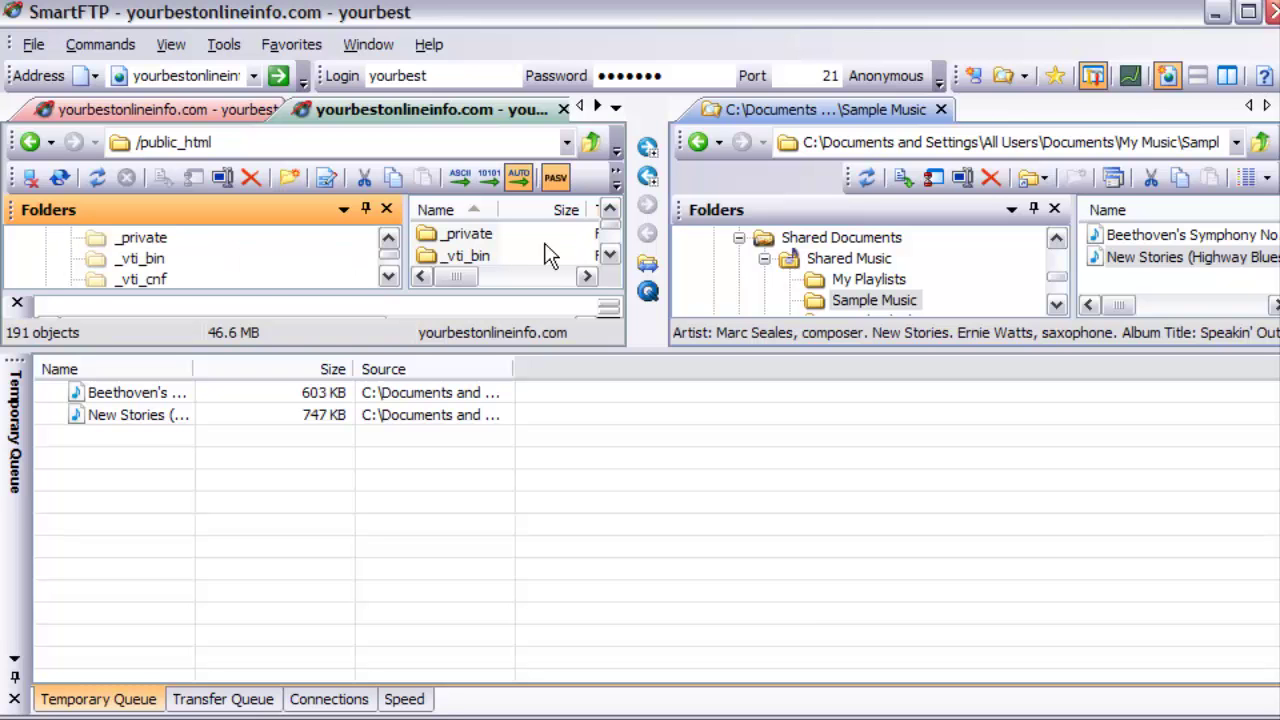
Look through the existing folders inside public_html on the server.
{"action": "left_click", "coordinate": [609, 255]}
{"action": "left_click", "coordinate": [609, 255]}
{"action": "left_click", "coordinate": [609, 255]}
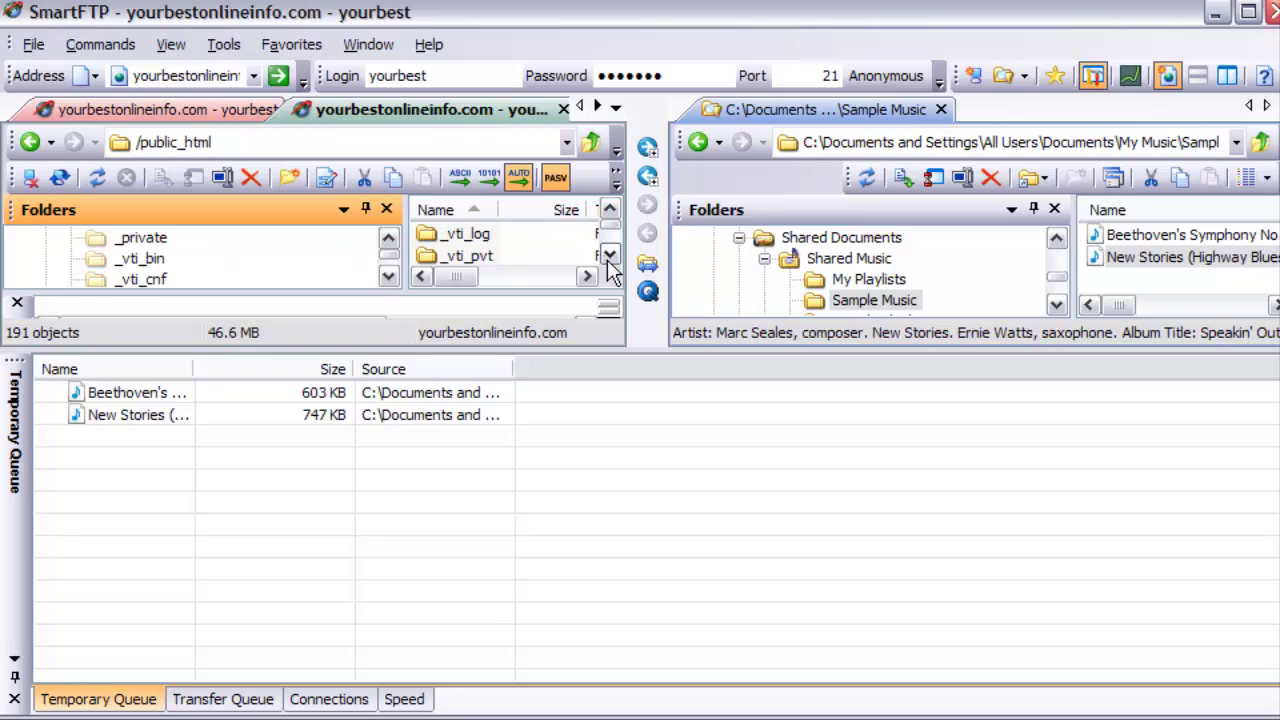
{"action": "left_click", "coordinate": [520, 258]}
{"action": "scroll", "coordinate": [520, 258], "scroll_direction": "down", "scroll_amount": 4}
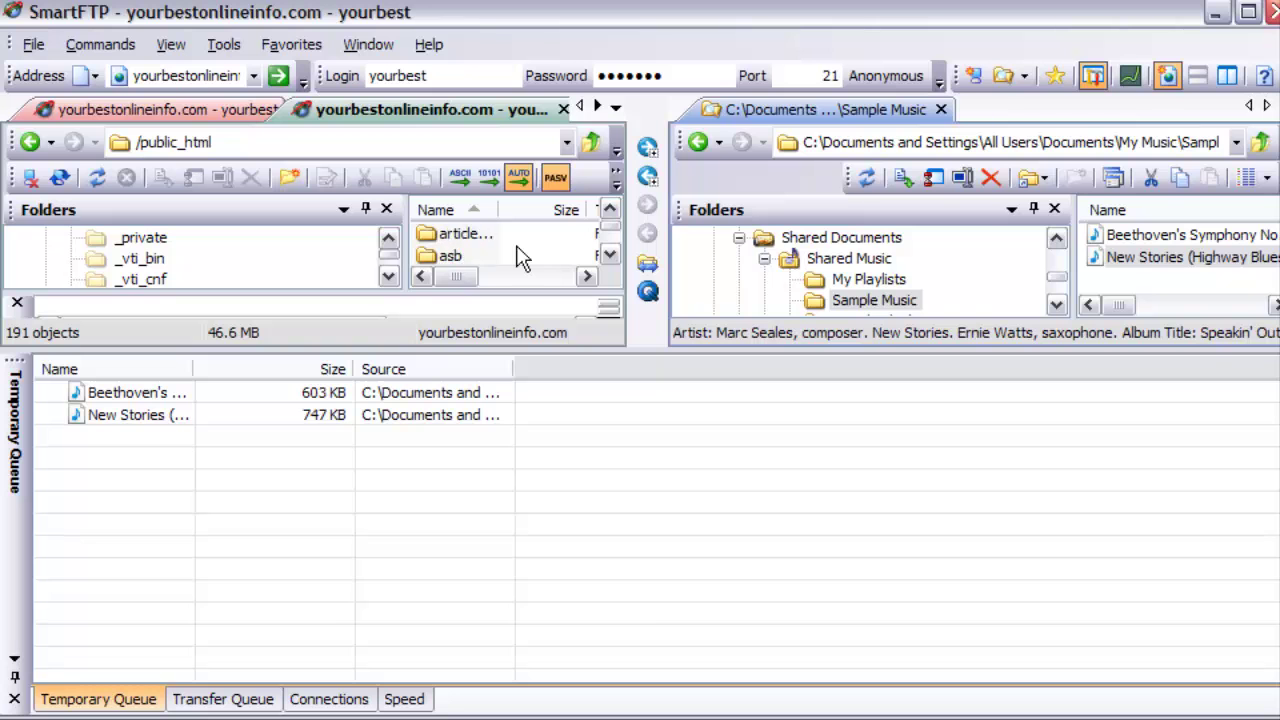
{"action": "scroll", "coordinate": [522, 258], "scroll_direction": "up", "scroll_amount": 1}
{"action": "scroll", "coordinate": [524, 250], "scroll_direction": "up", "scroll_amount": 3}
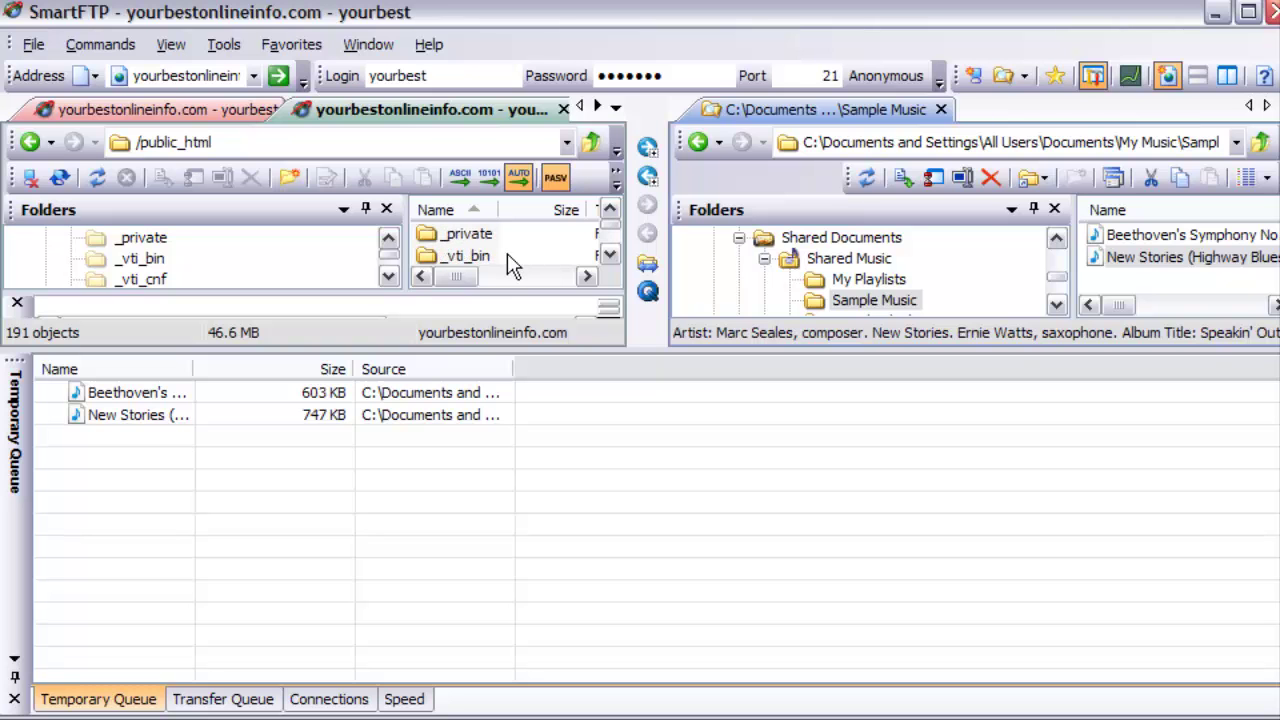
Create a new folder in the remote public_html directory and try to name it music.
{"action": "left_click", "coordinate": [286, 175]}
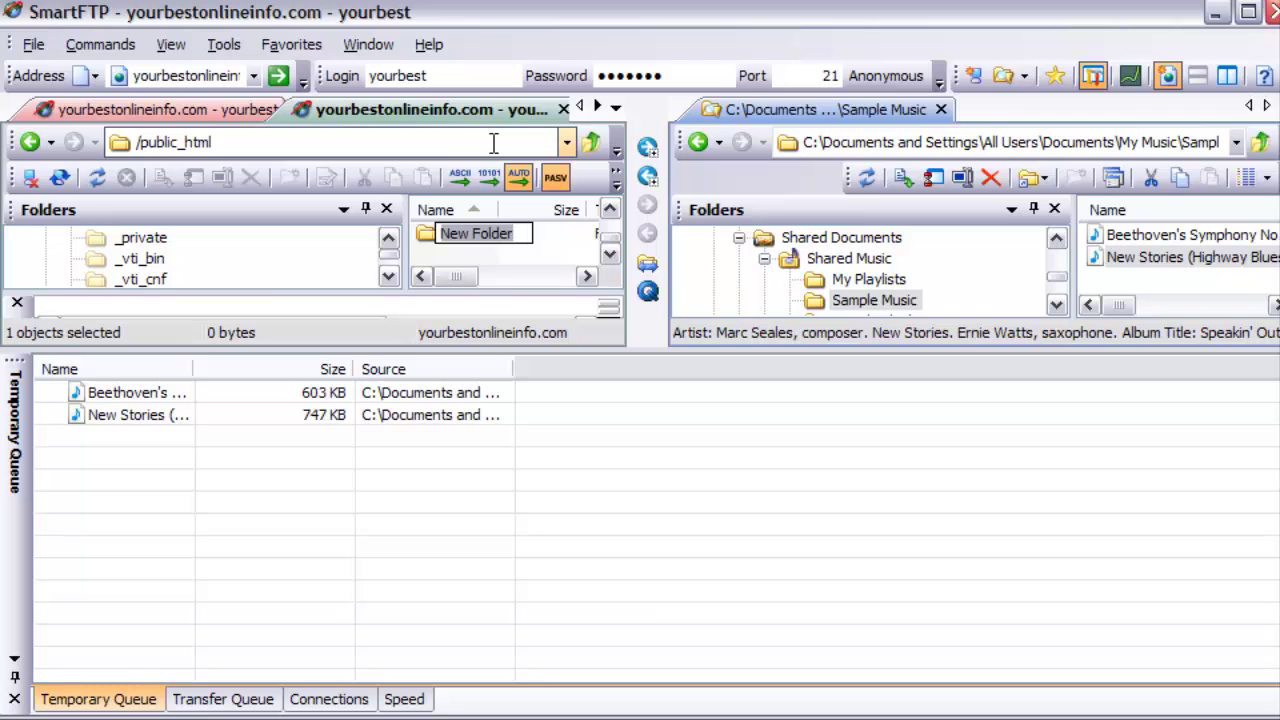
{"action": "type", "text": "mu"}
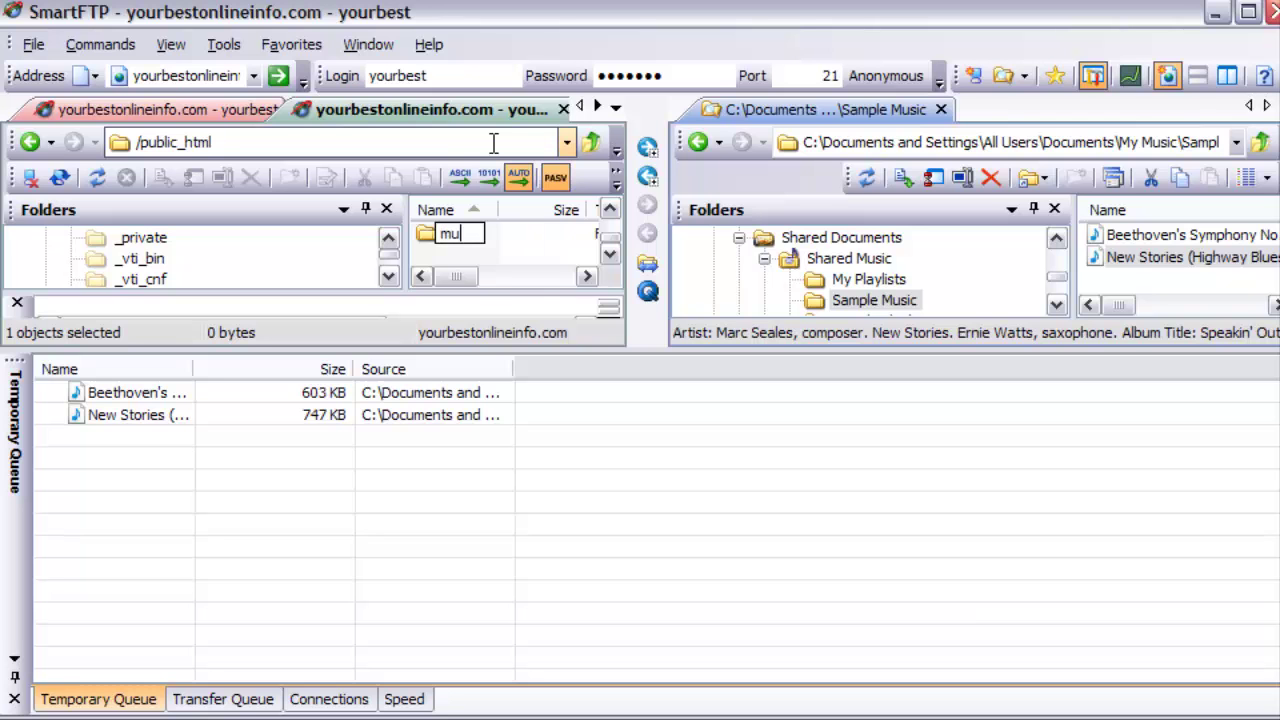
{"action": "type", "text": "sic"}
{"action": "key", "text": "Return"}
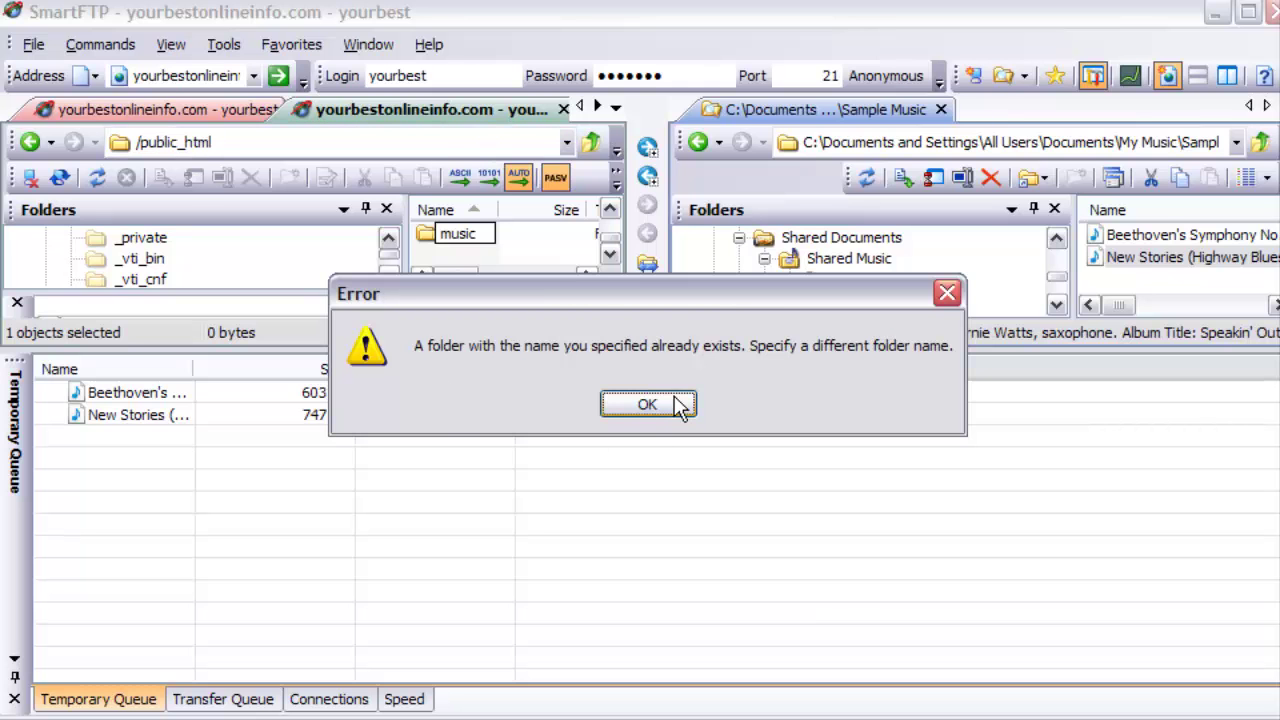
{"action": "left_click", "coordinate": [648, 401]}
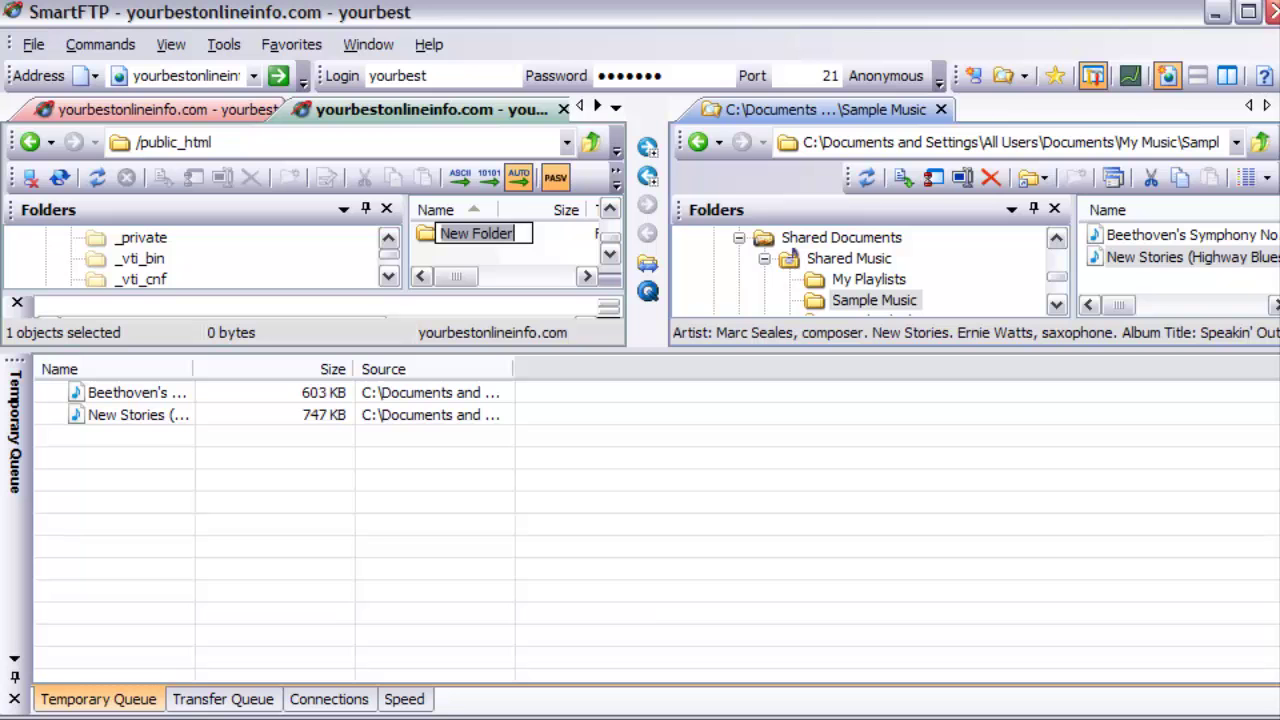
Name the new folder in public_html musictest.
{"action": "type", "text": "musict"}
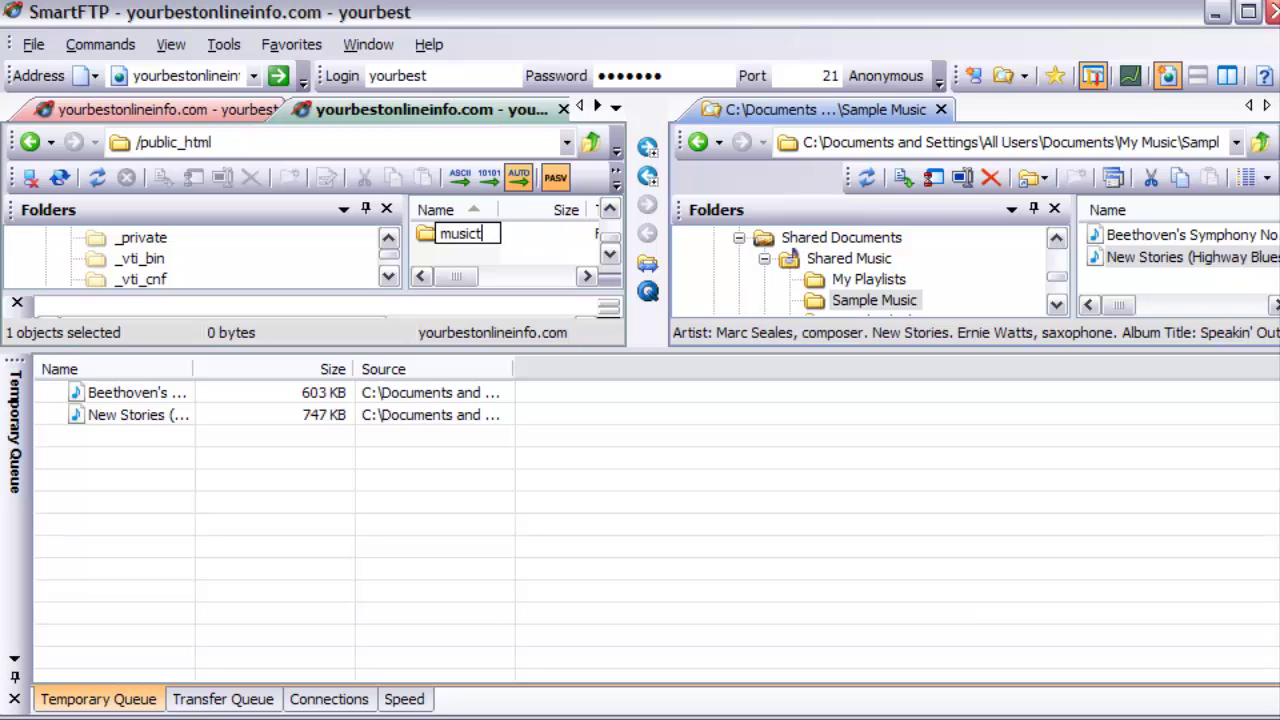
{"action": "type", "text": "est"}
{"action": "key", "text": "Return"}
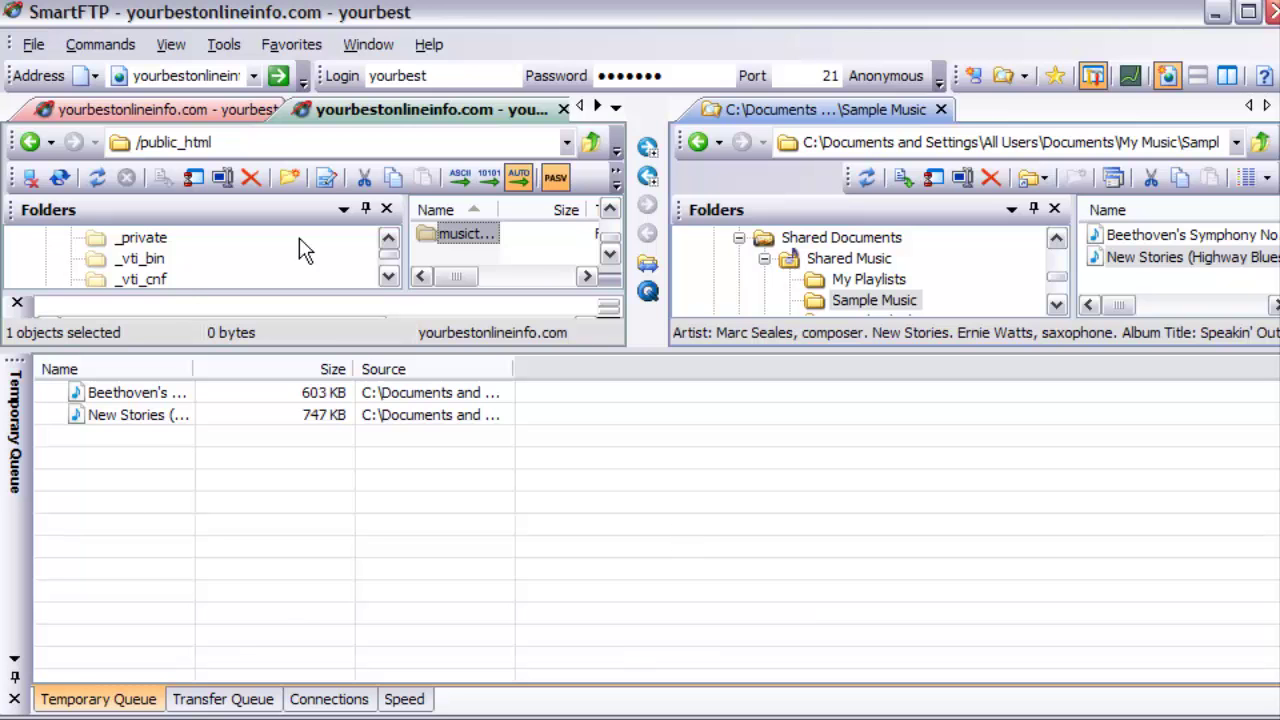
Open the remote musictest folder and upload both queued sample music files into it.
{"action": "double_click", "coordinate": [468, 234]}
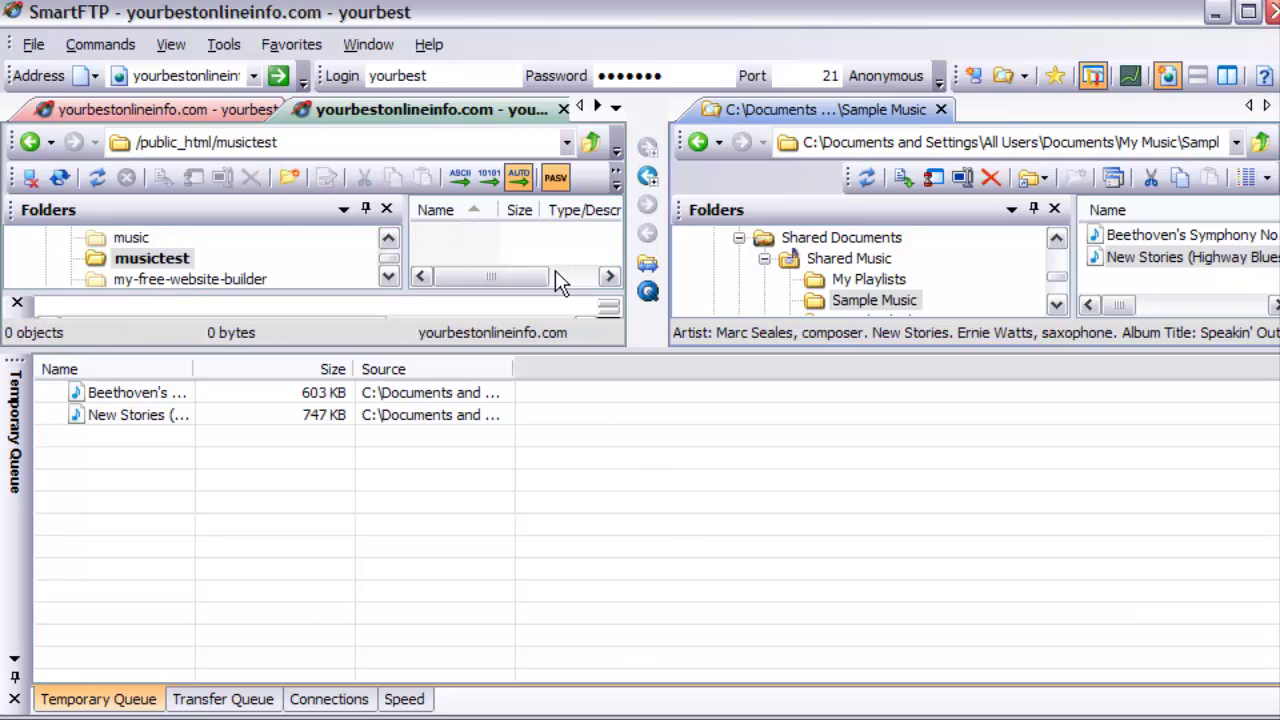
{"action": "scroll", "coordinate": [543, 252], "scroll_direction": "right", "scroll_amount": 2}
{"action": "left_click", "coordinate": [167, 395]}
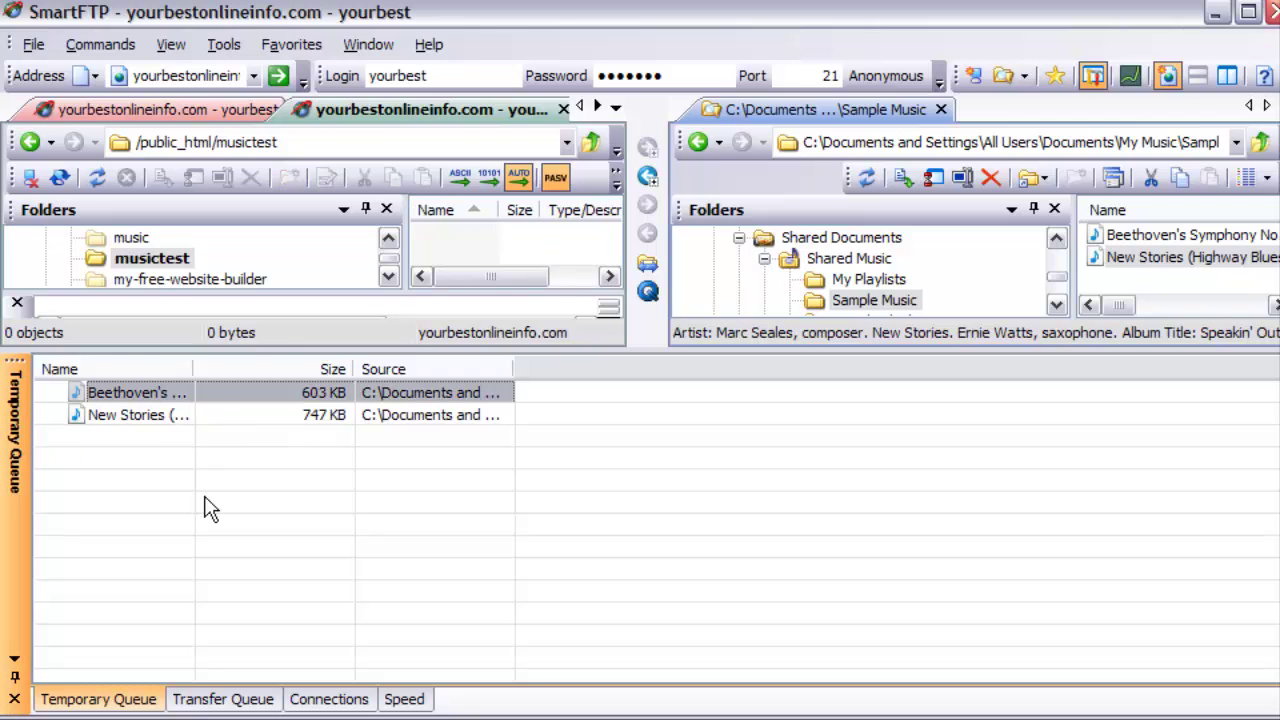
{"action": "left_click", "coordinate": [157, 413], "text": "shift"}
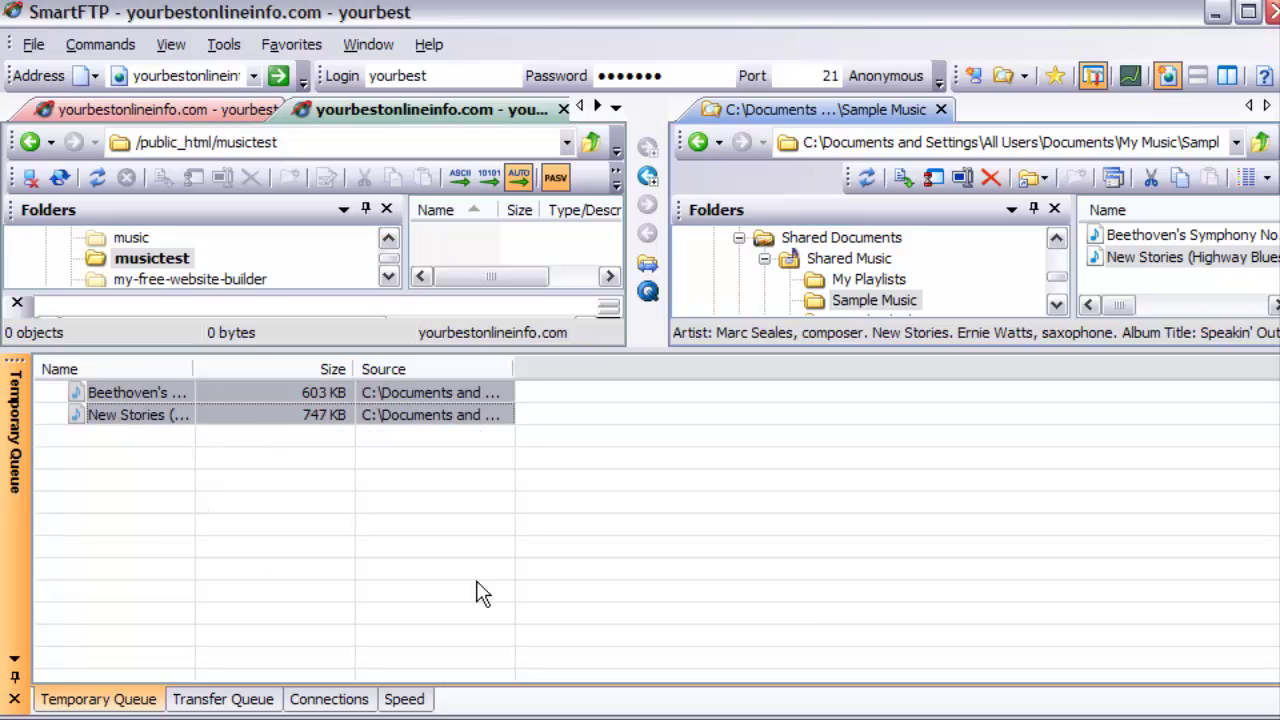
{"action": "left_click_drag", "start_coordinate": [175, 418], "coordinate": [445, 250]}
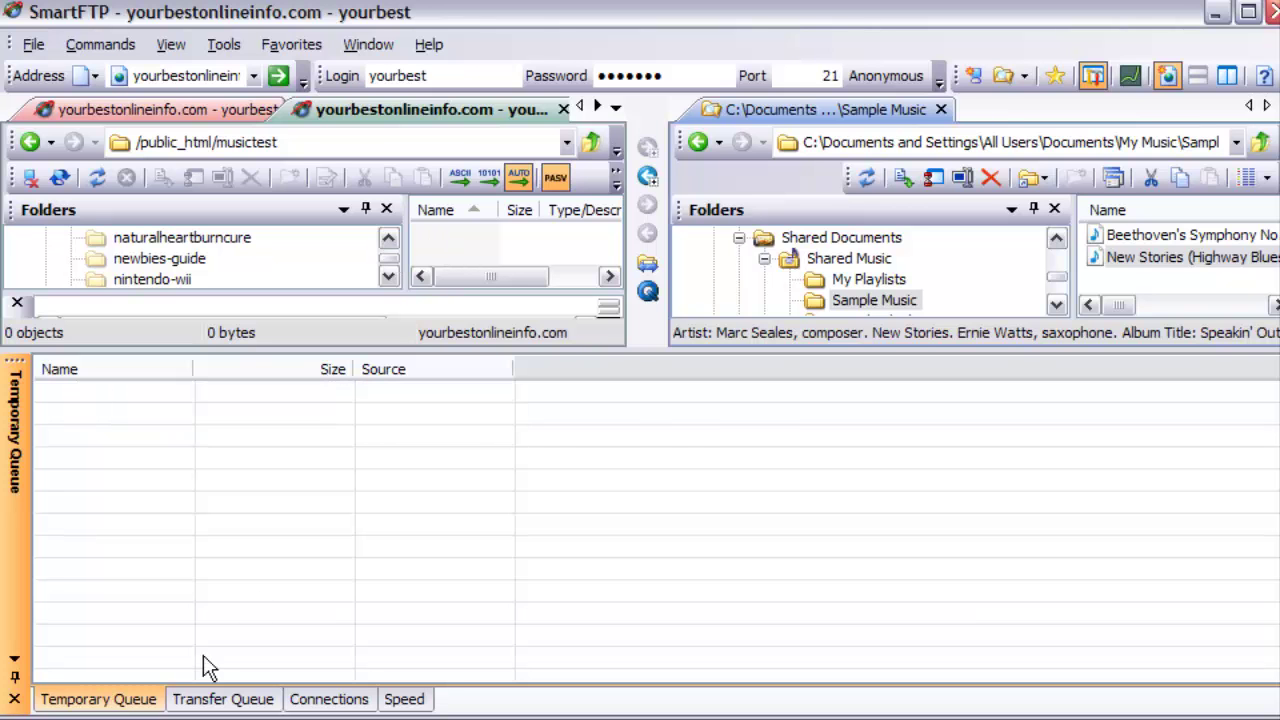
Examine the status, speed and elapsed time of both uploads in the transfer queue.
{"action": "left_click", "coordinate": [198, 702]}
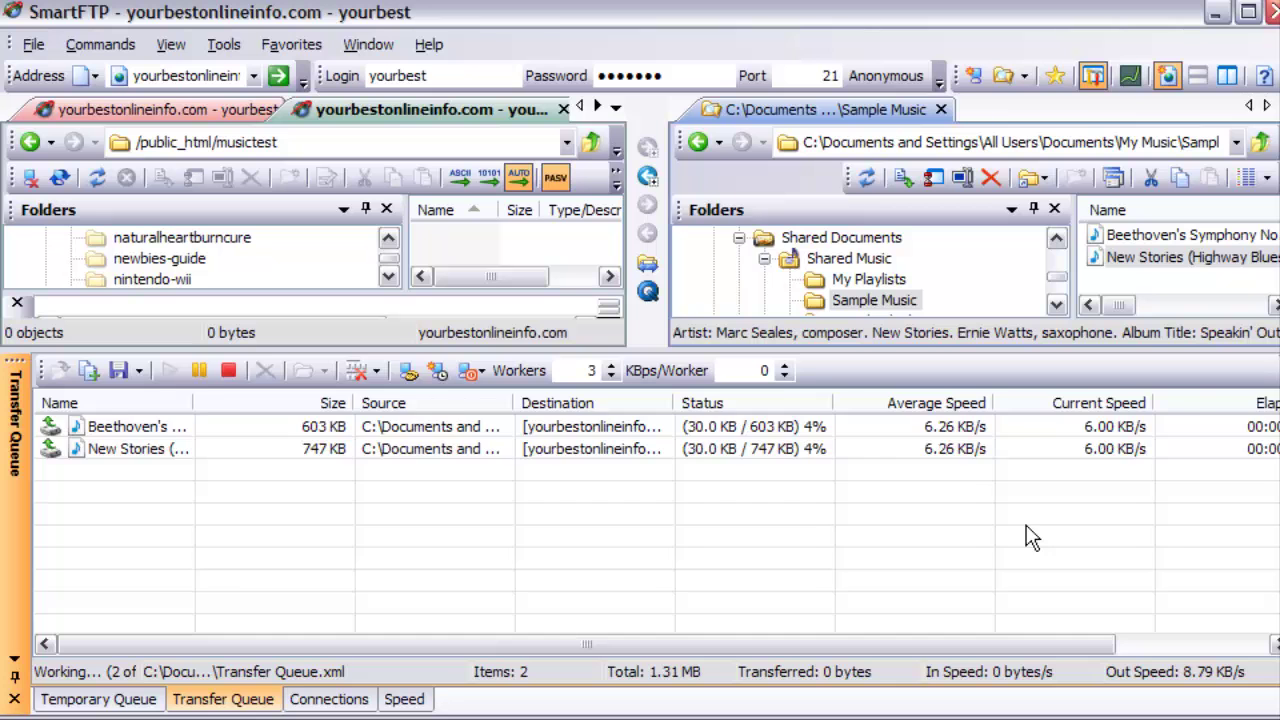
{"action": "left_click_drag", "start_coordinate": [1095, 644], "coordinate": [1250, 645]}
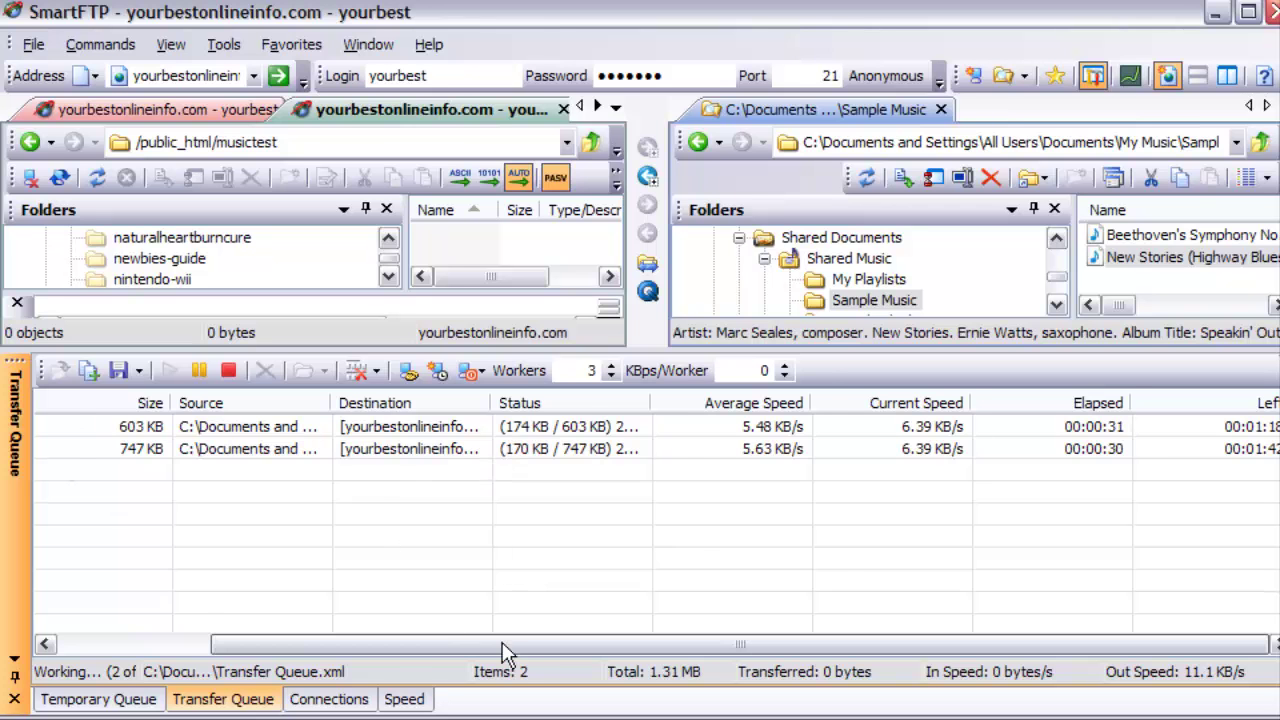
{"action": "left_click_drag", "start_coordinate": [505, 652], "coordinate": [205, 638]}
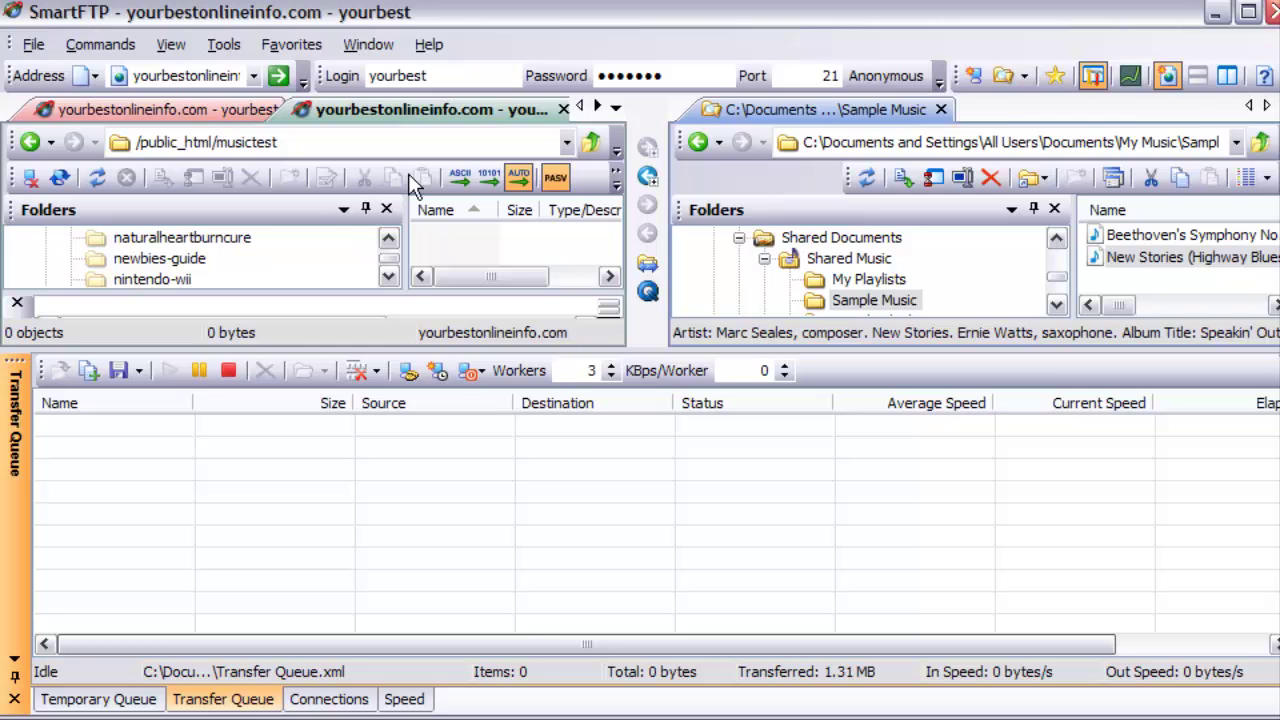
Refresh the remote musictest folder listing and check it for the uploaded files.
{"action": "left_click", "coordinate": [596, 142]}
{"action": "left_click", "coordinate": [98, 177]}
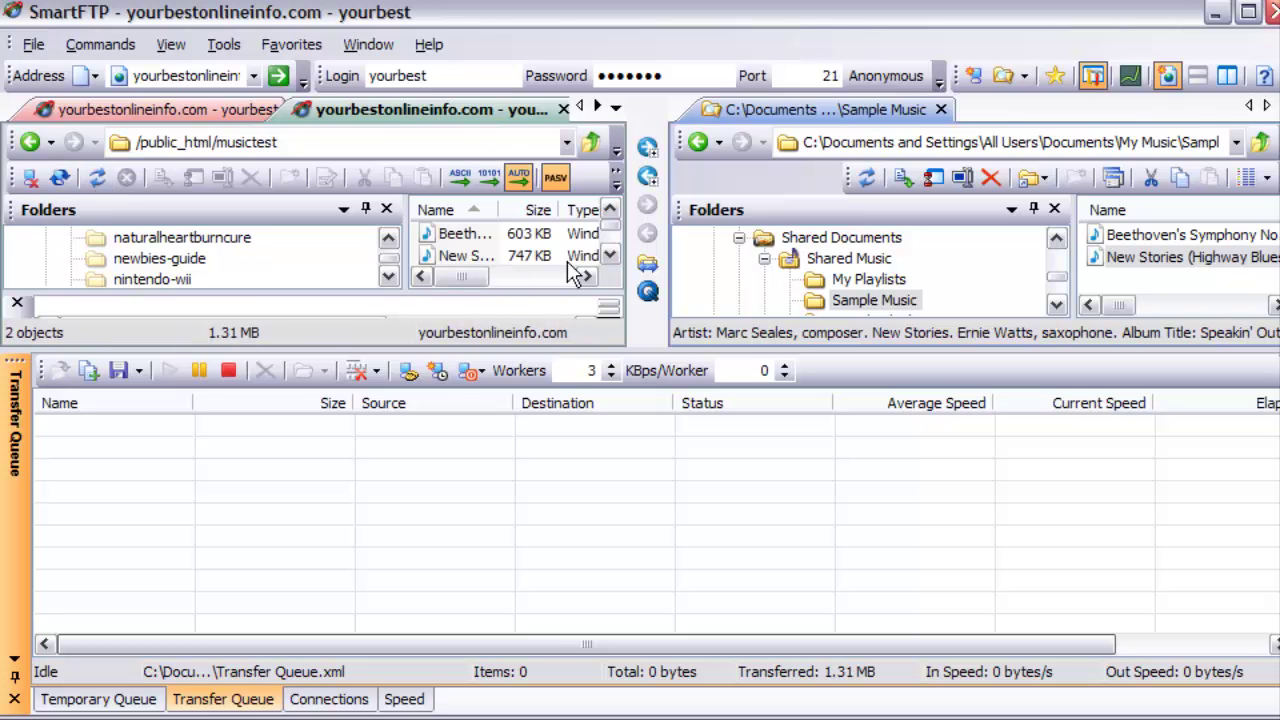
{"action": "mouse_move", "coordinate": [460, 277]}
{"action": "left_mouse_down"}
{"action": "mouse_move", "coordinate": [491, 280]}
{"action": "mouse_move", "coordinate": [455, 280]}
{"action": "left_mouse_up"}
{"action": "left_click", "coordinate": [1248, 12]}
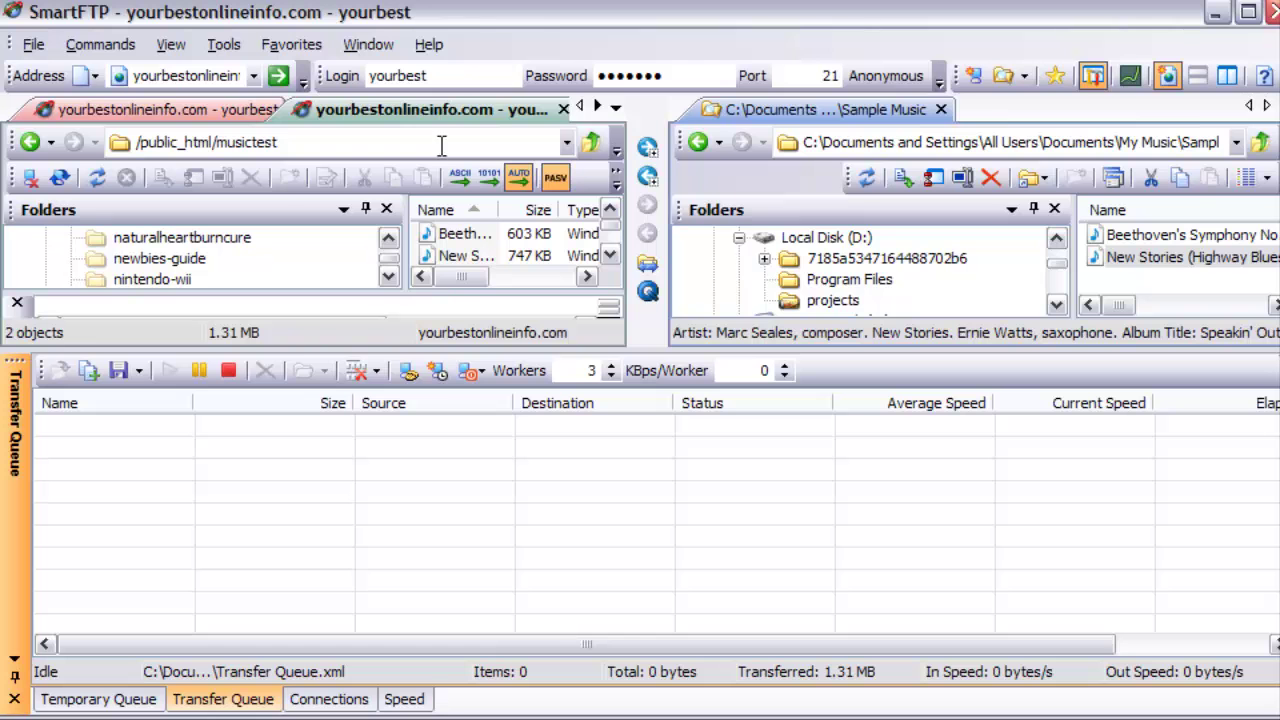
Rename the uploaded Beethoven file in the remote musictest folder to b.wma.
{"action": "mouse_move", "coordinate": [471, 284]}
{"action": "left_mouse_down"}
{"action": "mouse_move", "coordinate": [546, 294]}
{"action": "mouse_move", "coordinate": [457, 280]}
{"action": "left_mouse_up"}
{"action": "left_click", "coordinate": [455, 236]}
{"action": "right_click", "coordinate": [451, 240]}
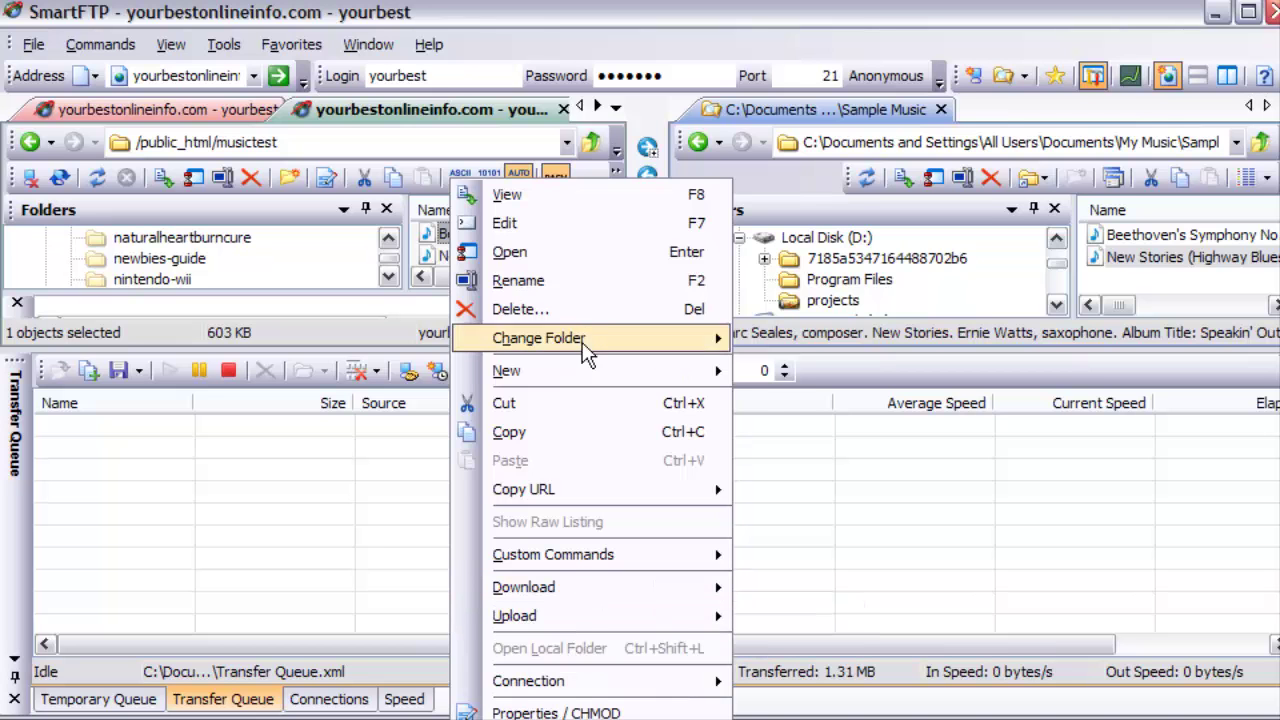
{"action": "left_click", "coordinate": [588, 282]}
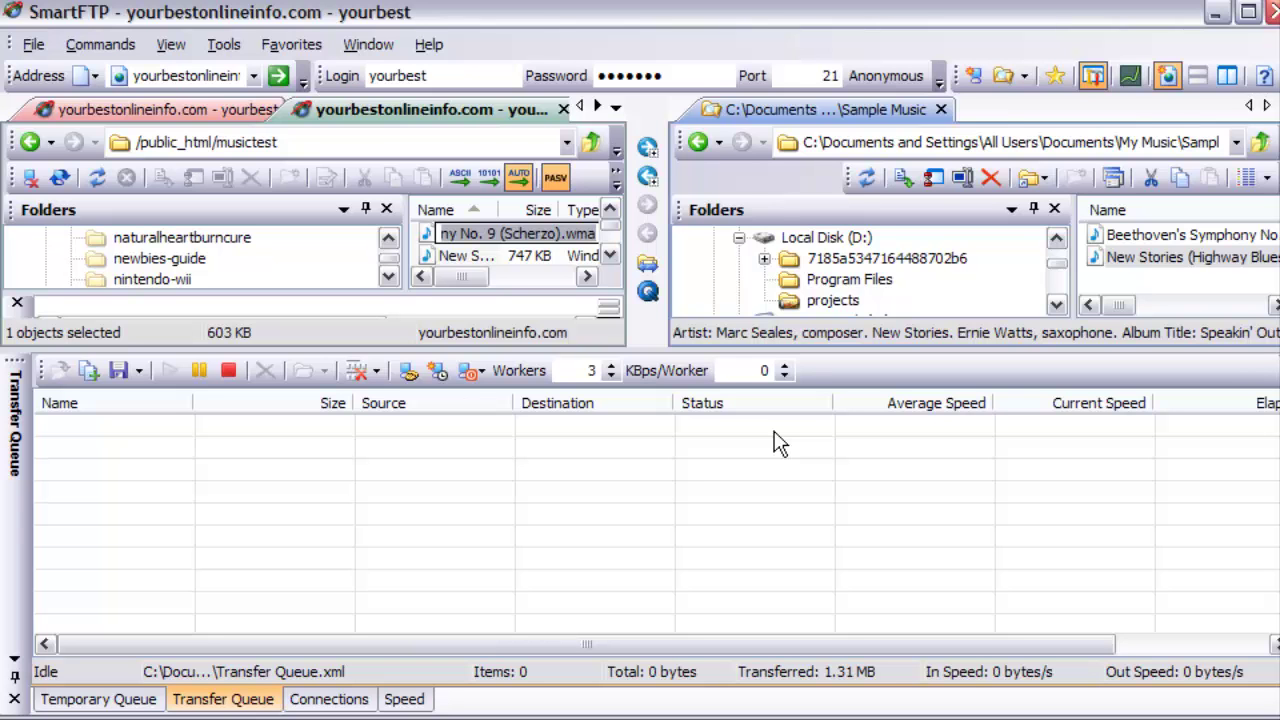
{"action": "key", "text": "End"}
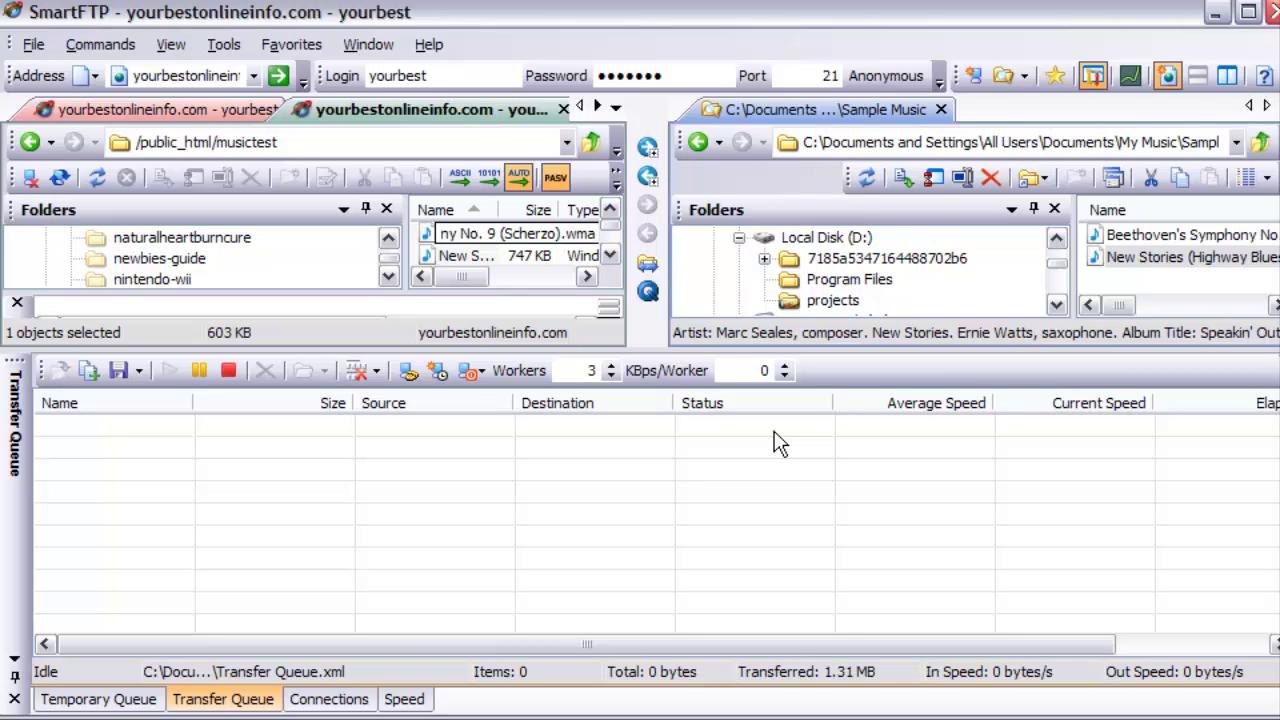
{"action": "key", "text": "BackSpace"}
{"action": "key", "text": "BackSpace"}
{"action": "key", "text": "BackSpace"}
{"action": "key", "text": "BackSpace"}
{"action": "key", "text": "BackSpace"}
{"action": "key", "text": "BackSpace"}
{"action": "key", "text": "BackSpace"}
{"action": "key", "text": "BackSpace"}
{"action": "key", "text": "BackSpace"}
{"action": "key", "text": "BackSpace"}
{"action": "key", "text": "BackSpace"}
{"action": "key", "text": "BackSpace"}
{"action": "key", "text": "BackSpace"}
{"action": "key", "text": "BackSpace"}
{"action": "key", "text": "BackSpace"}
{"action": "key", "text": "BackSpace"}
{"action": "key", "text": "BackSpace"}
{"action": "key", "text": "BackSpace"}
{"action": "key", "text": "BackSpace"}
{"action": "key", "text": "BackSpace"}
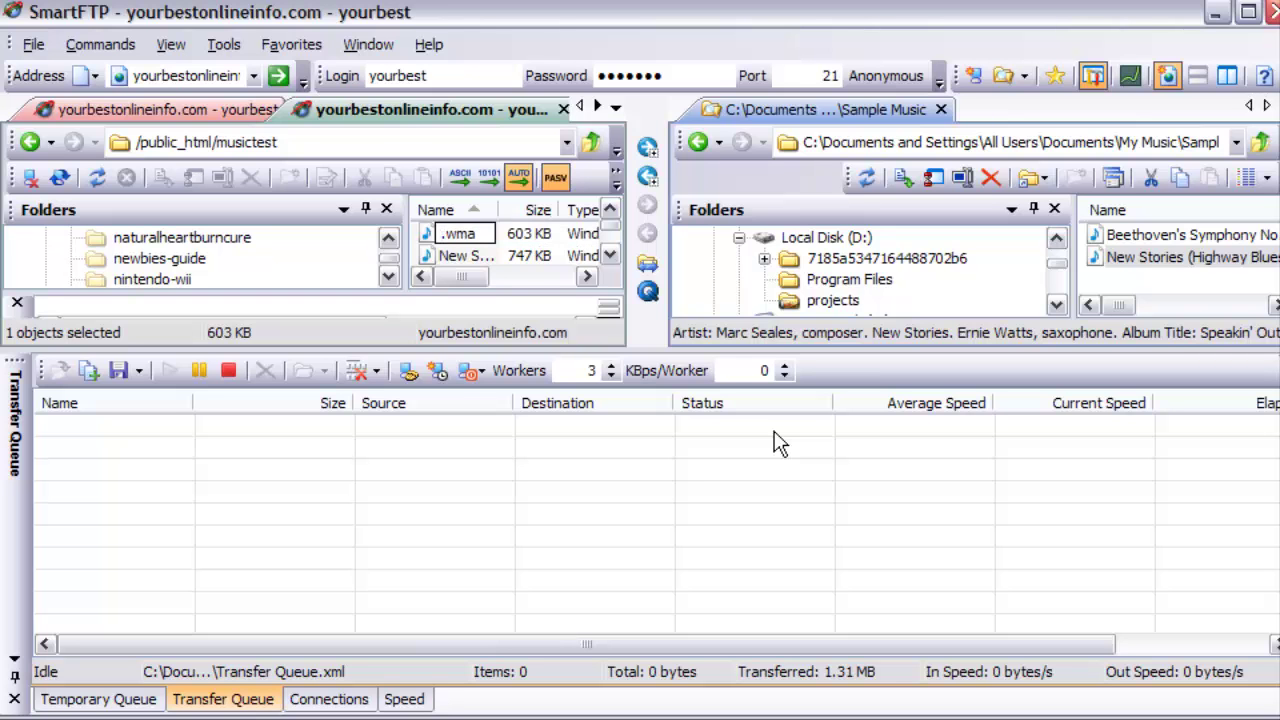
{"action": "type", "text": "b"}
{"action": "key", "text": "Return"}
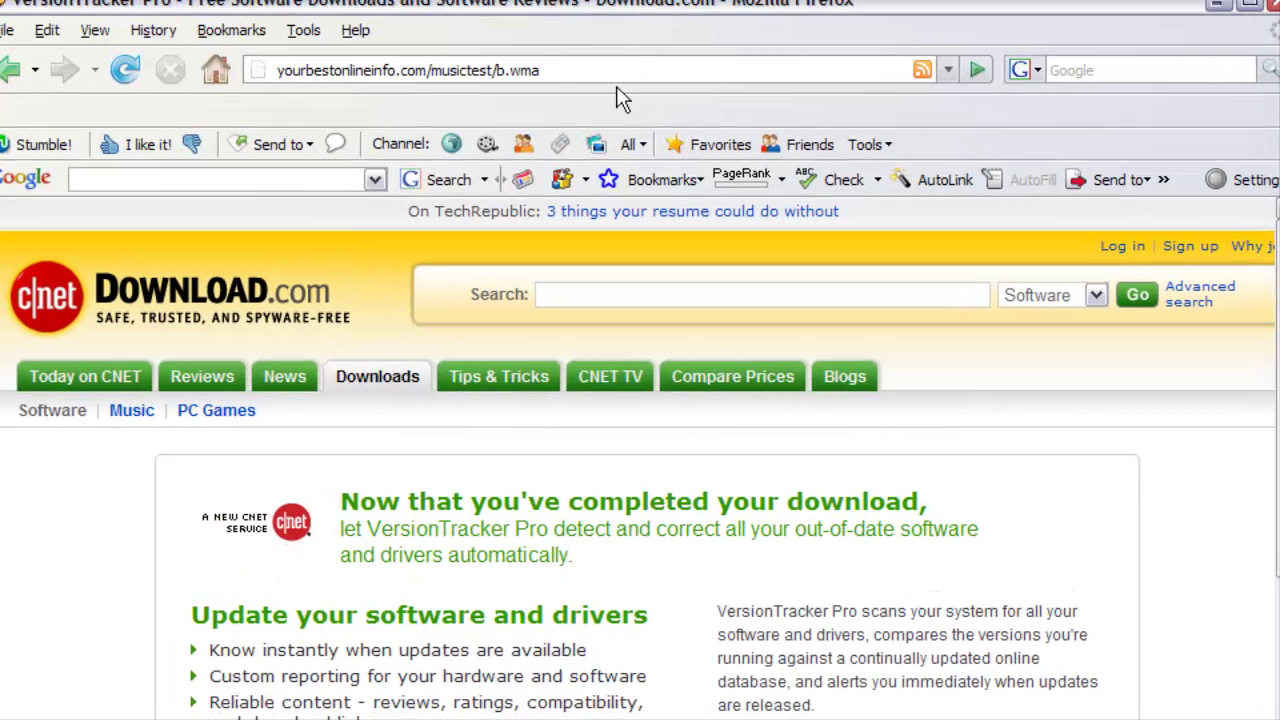
In Firefox, load yourbestonlineinfo.com/musictest/b.wma and open the file with Windows Media Player.
{"action": "left_click", "coordinate": [617, 74]}
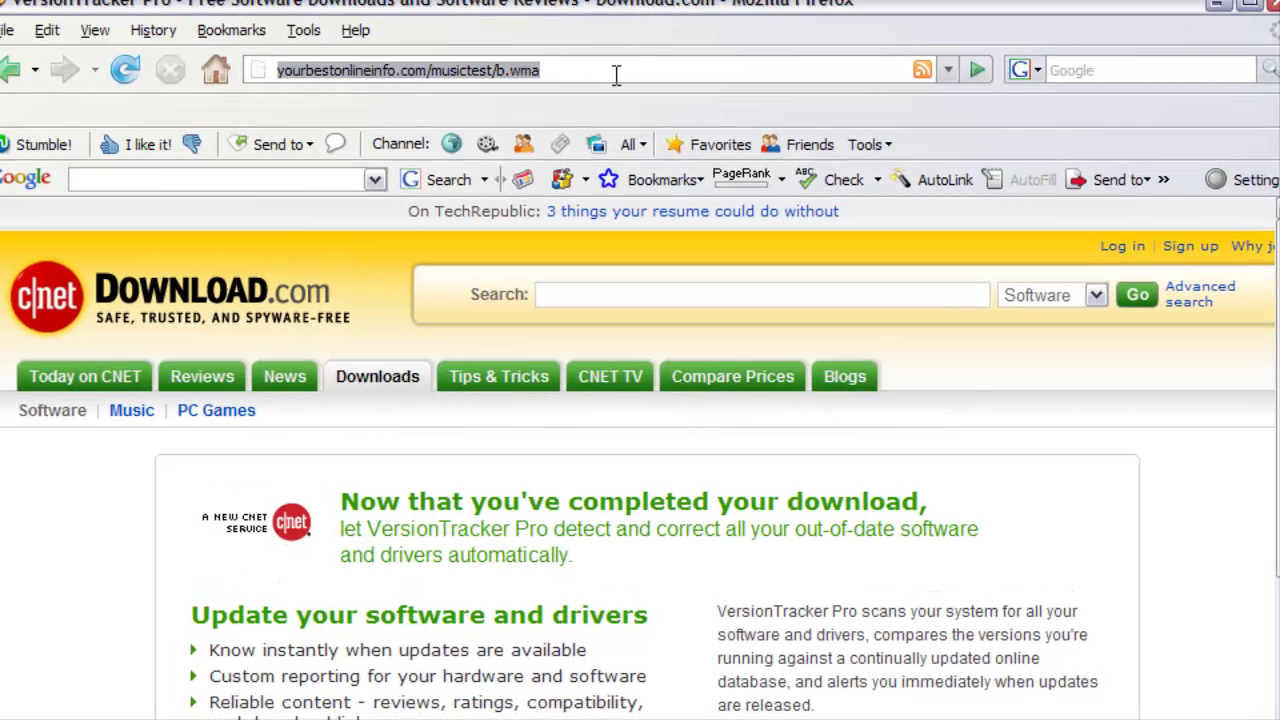
{"action": "key", "text": "Return"}
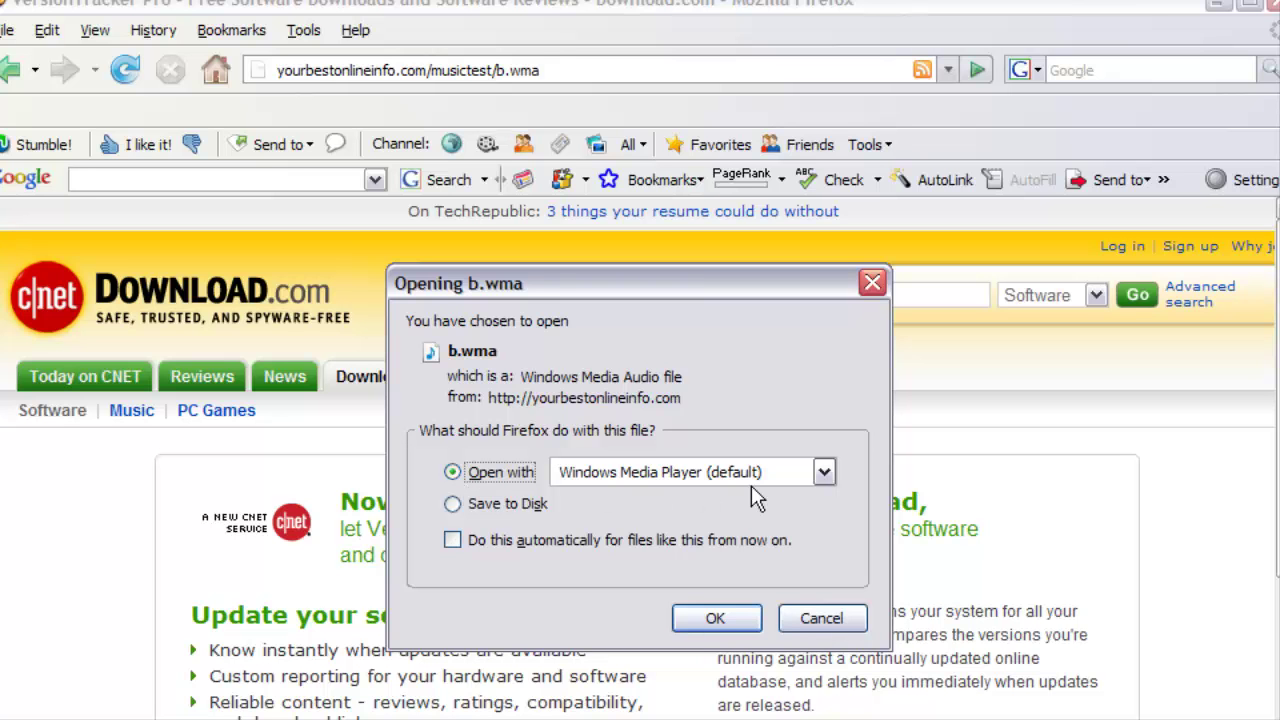
{"action": "left_click", "coordinate": [724, 618]}
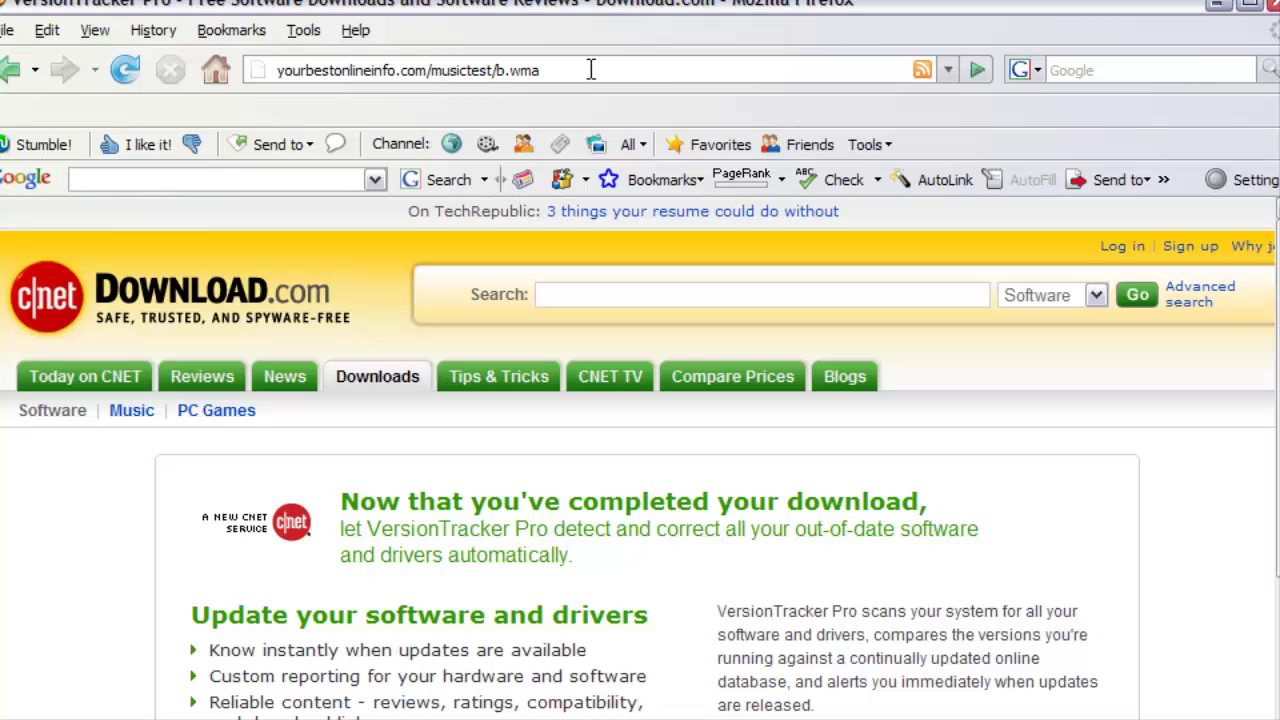
Request the b.wma address again and save the file to disk as b.wma.
{"action": "left_click", "coordinate": [591, 69]}
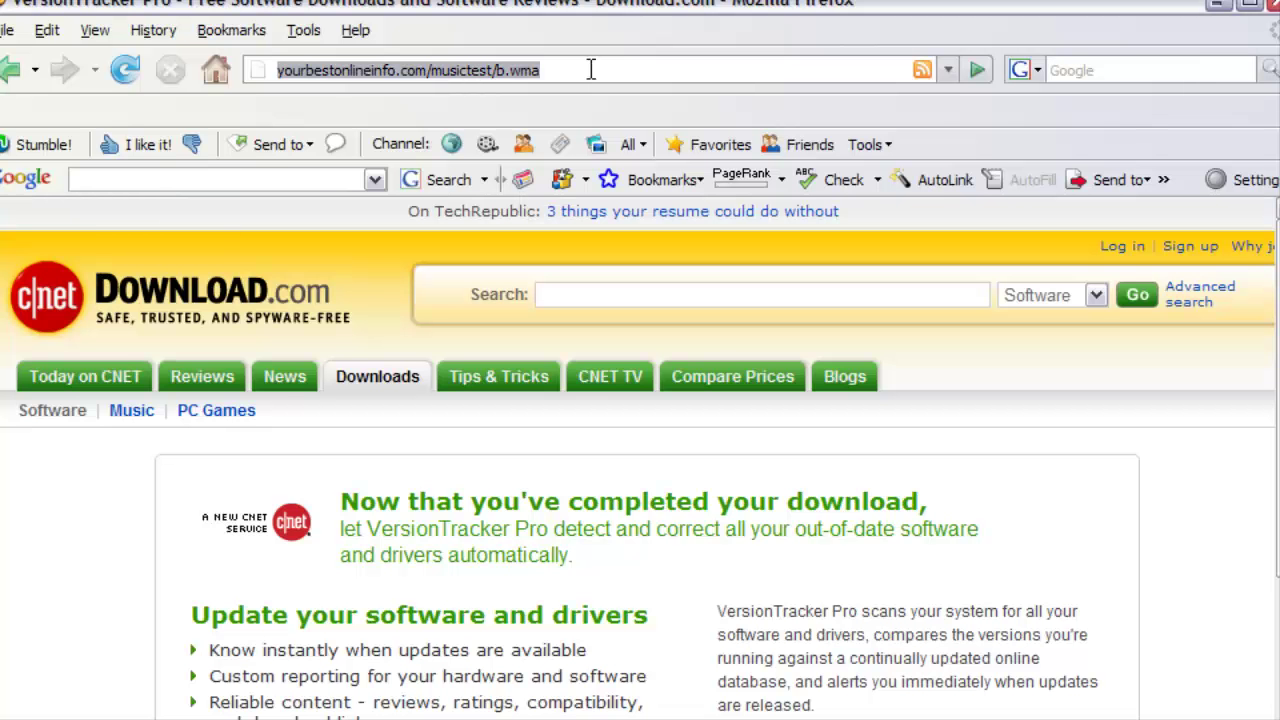
{"action": "key", "text": "Return"}
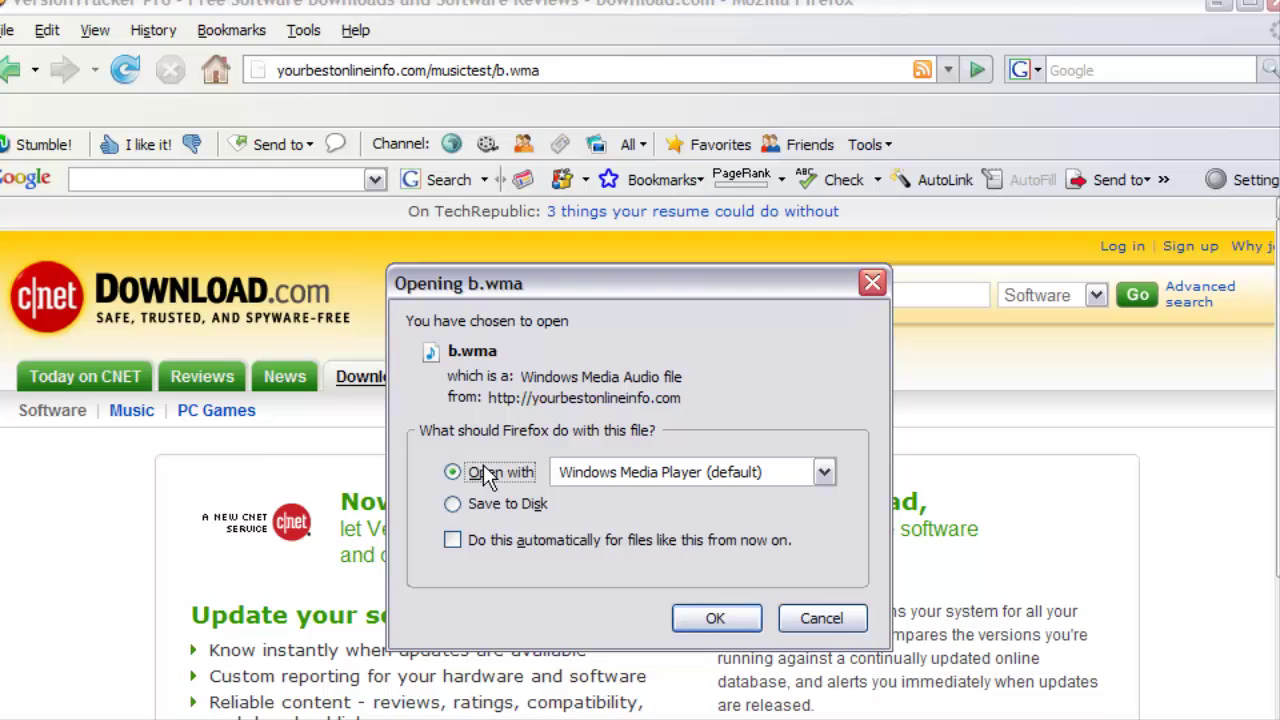
{"action": "left_click", "coordinate": [452, 504]}
{"action": "left_click", "coordinate": [715, 618]}
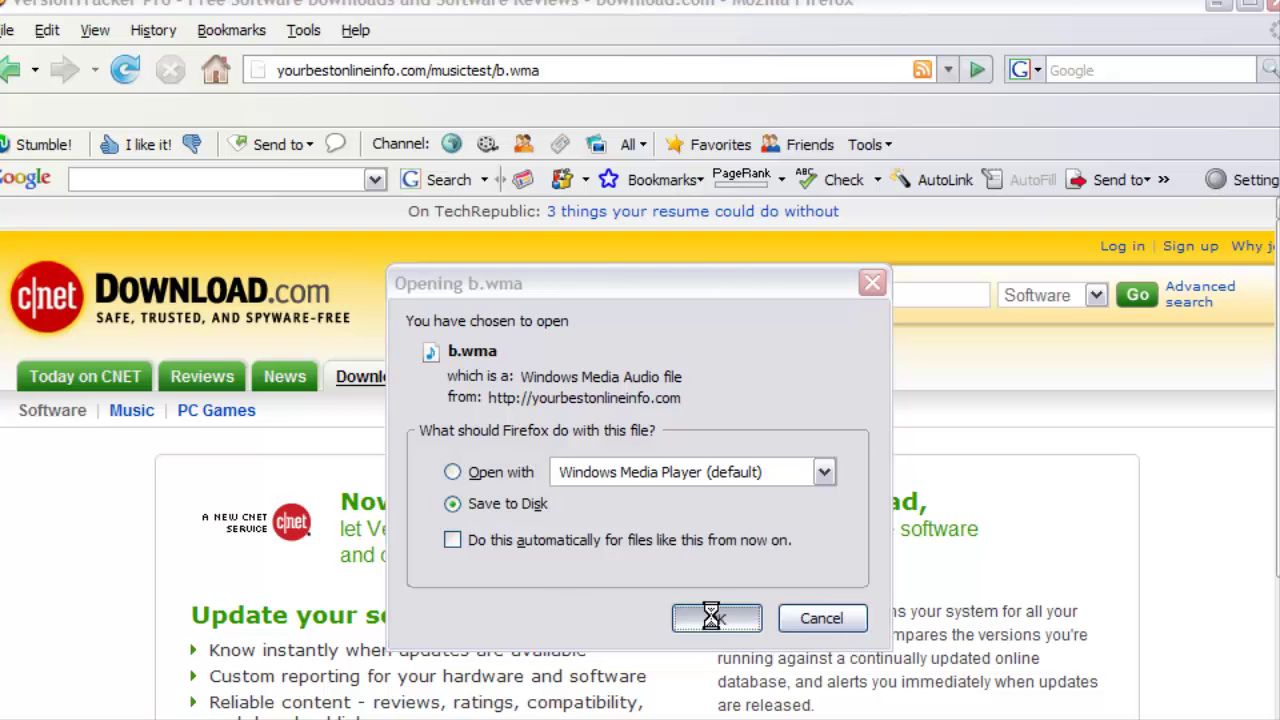
{"action": "left_click", "coordinate": [680, 289]}
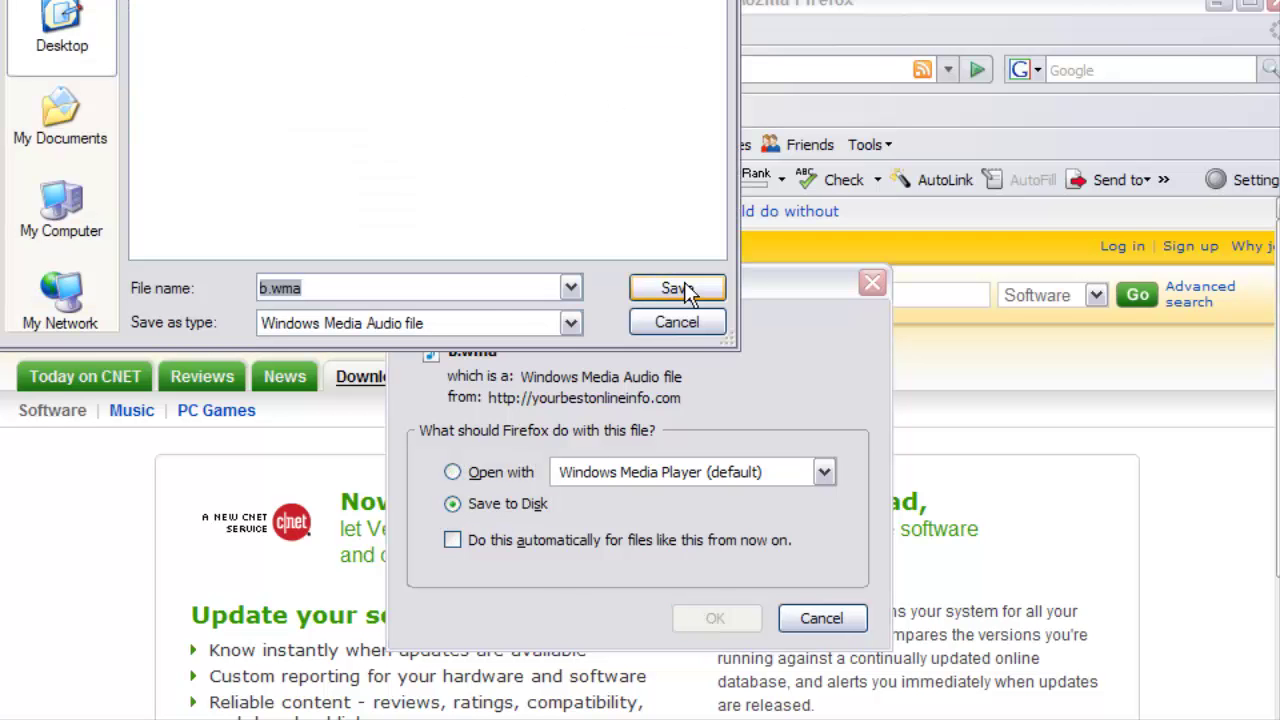